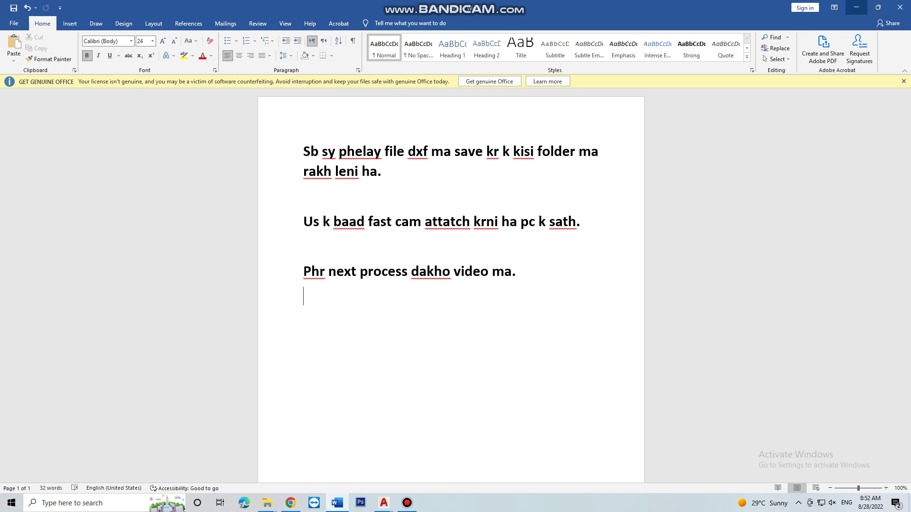
- Minimise the open windows and launch FastCAM from its shortcut in the FastCAM folder on the desktop
click(856, 7)
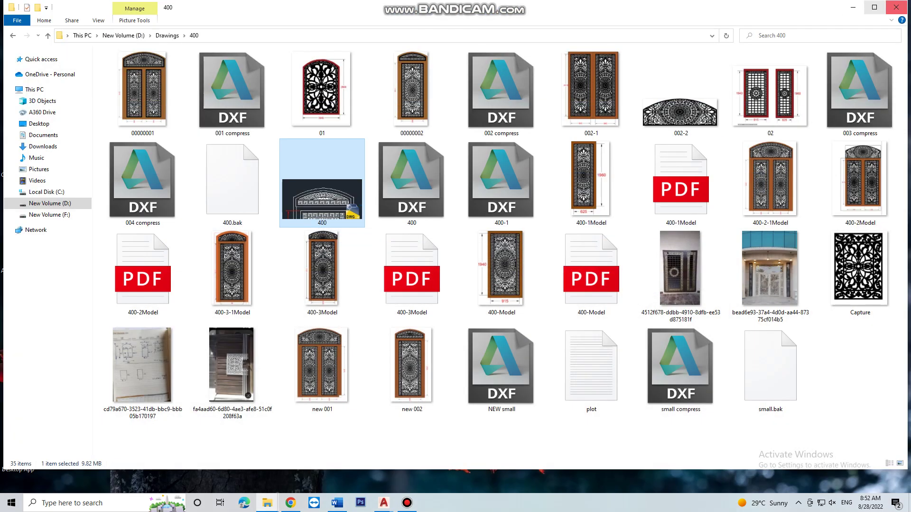
click(844, 6)
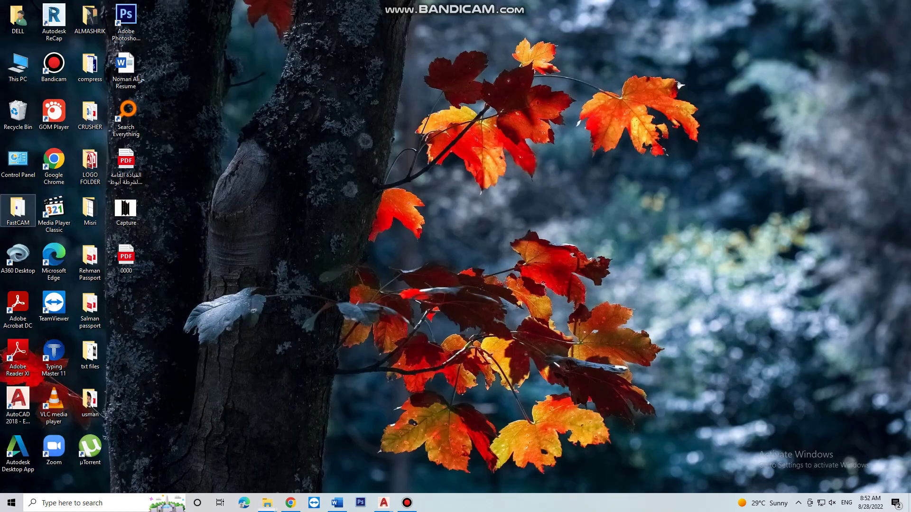
double_click(18, 208)
click(142, 51)
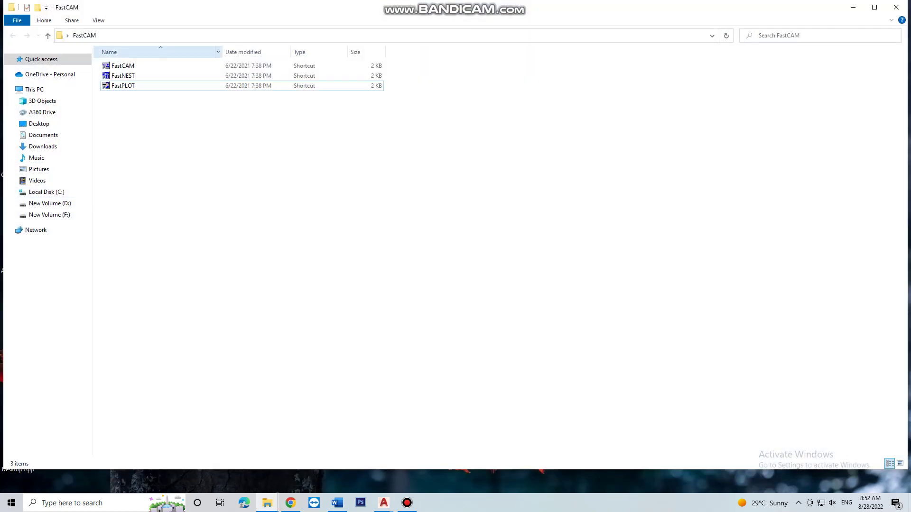
right_click(143, 69)
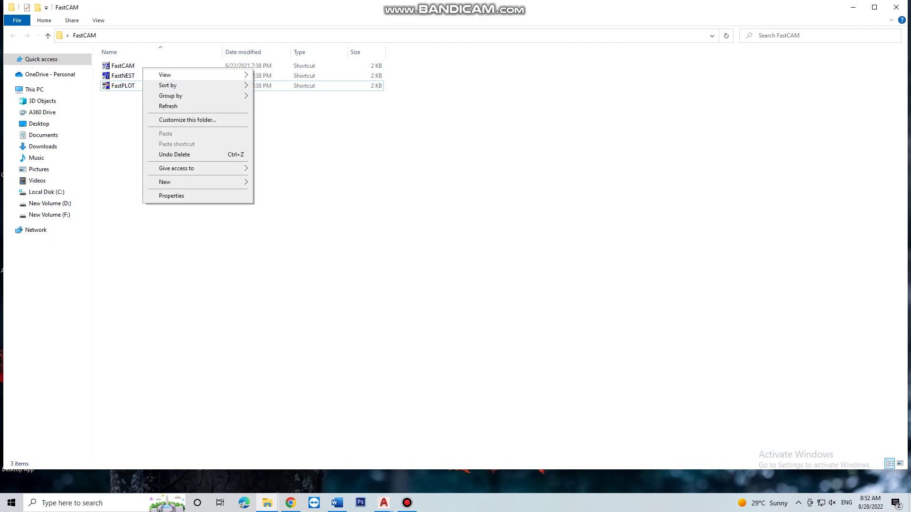
click(124, 66)
right_click(112, 67)
click(136, 74)
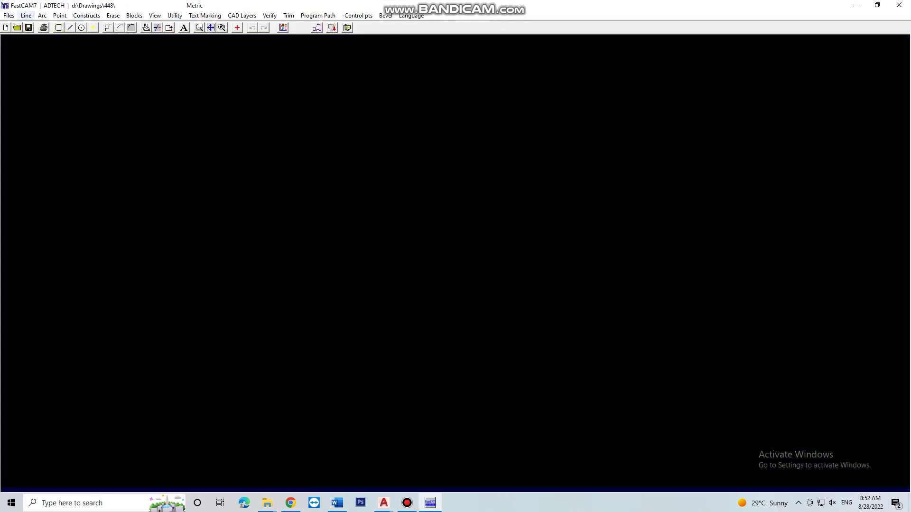
- Start a DXF Restore for a single file with metric units and CAD Clean enabled
click(9, 15)
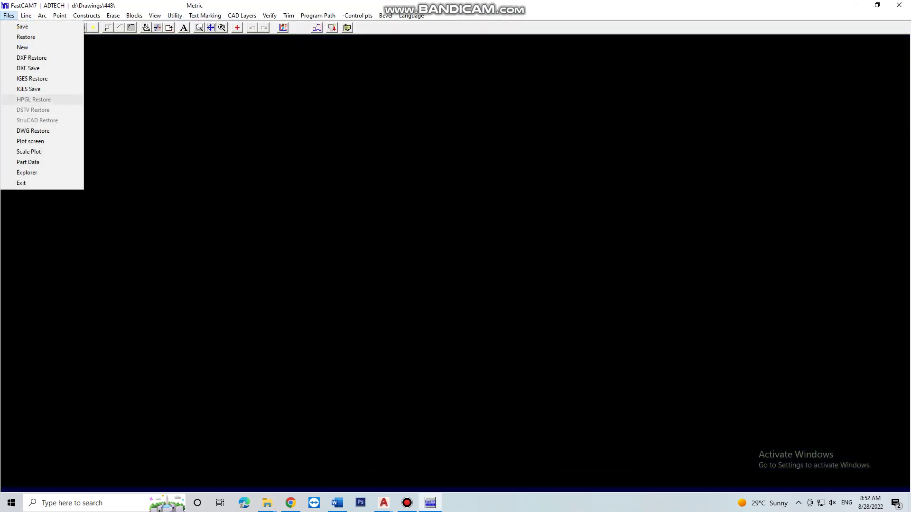
click(32, 57)
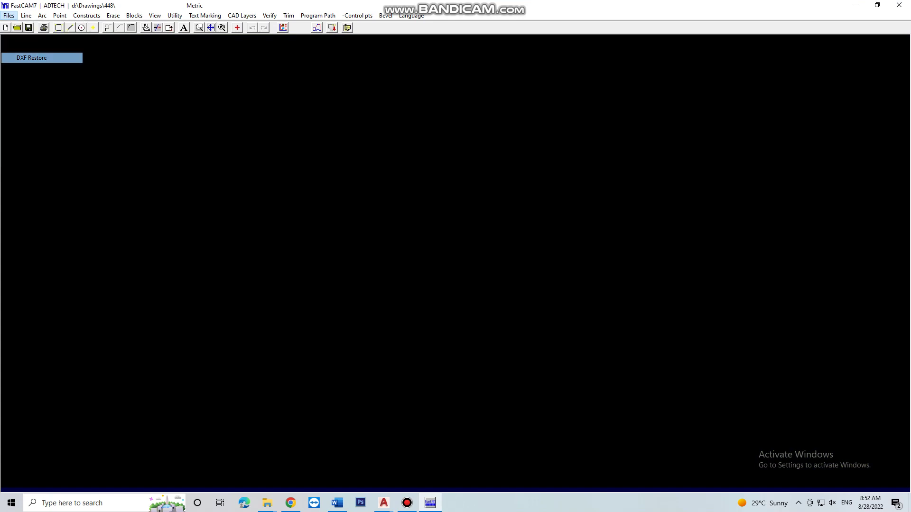
key(Return)
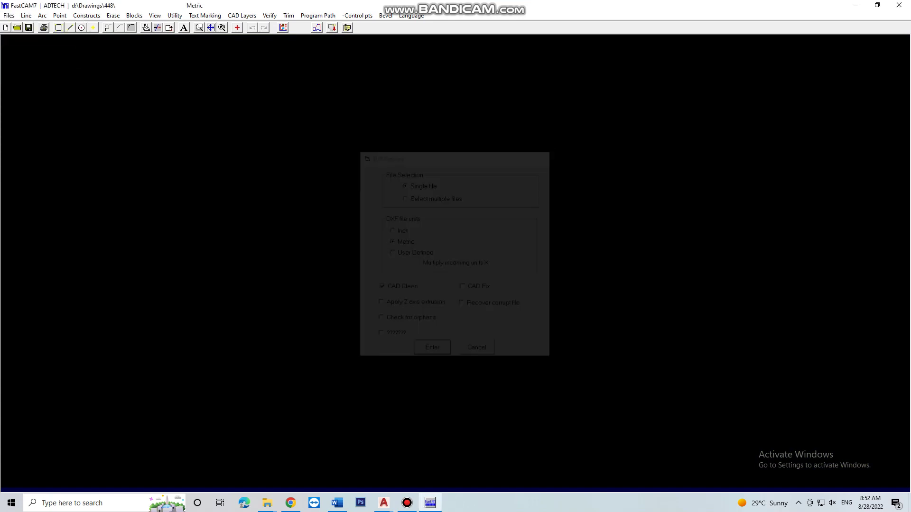
- Import 400-1.dxf from the 400 folder inside Drawings on drive D
double_click(281, 227)
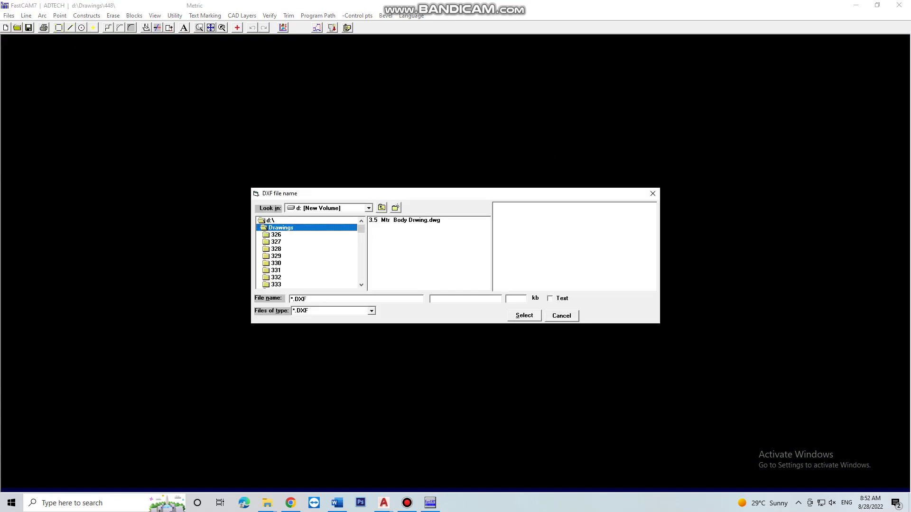
drag(361, 228, 361, 255)
scroll(309, 252, down, 3)
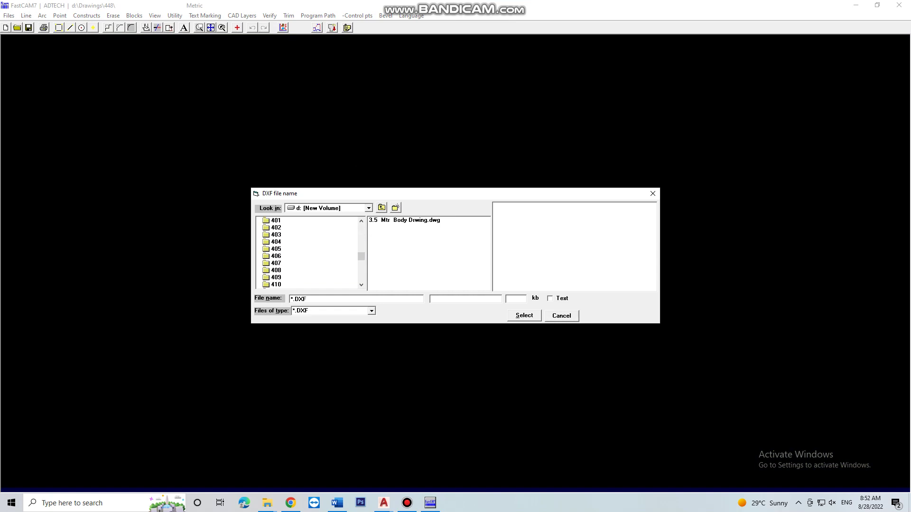
scroll(308, 252, up, 1)
scroll(309, 252, down, 2)
scroll(309, 251, up, 2)
double_click(276, 234)
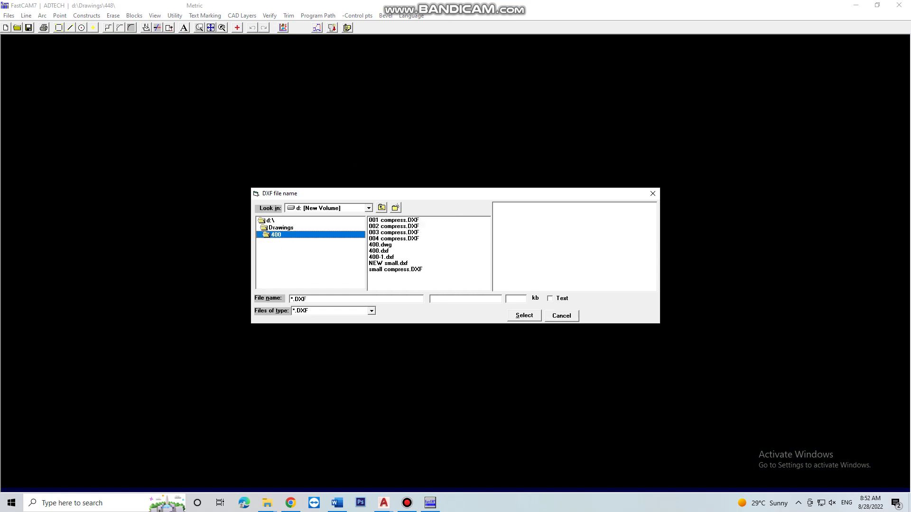
double_click(381, 256)
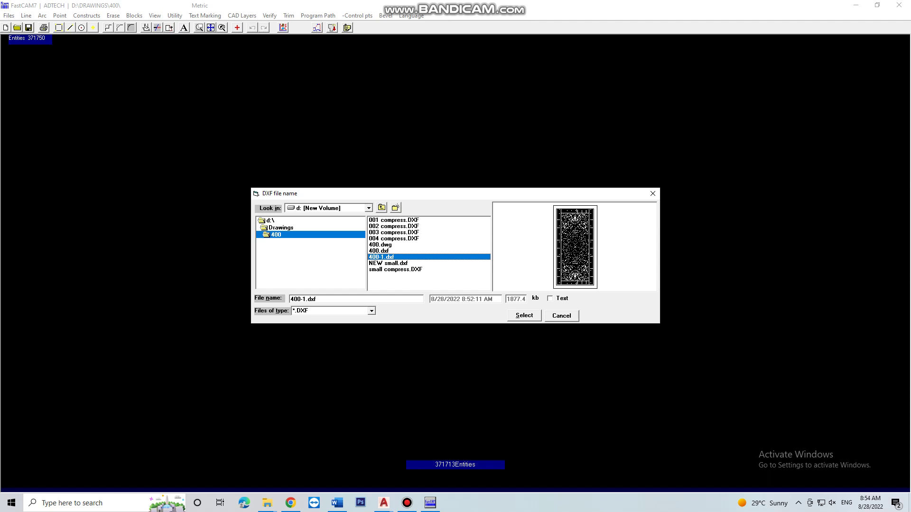
key(Return)
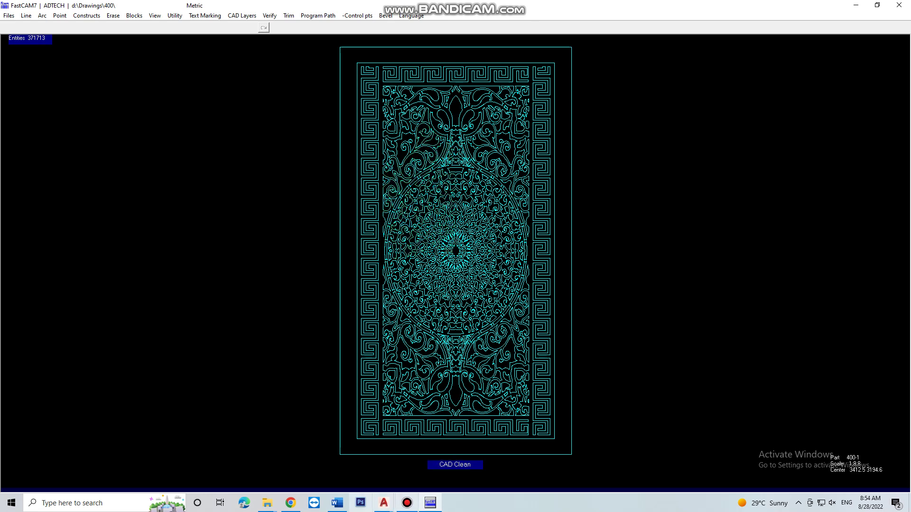
- Switch to Word and add the line "Abi file fast cam ma attatch ho gai ha abi next process carfully dakhin" below the existing notes
click(899, 5)
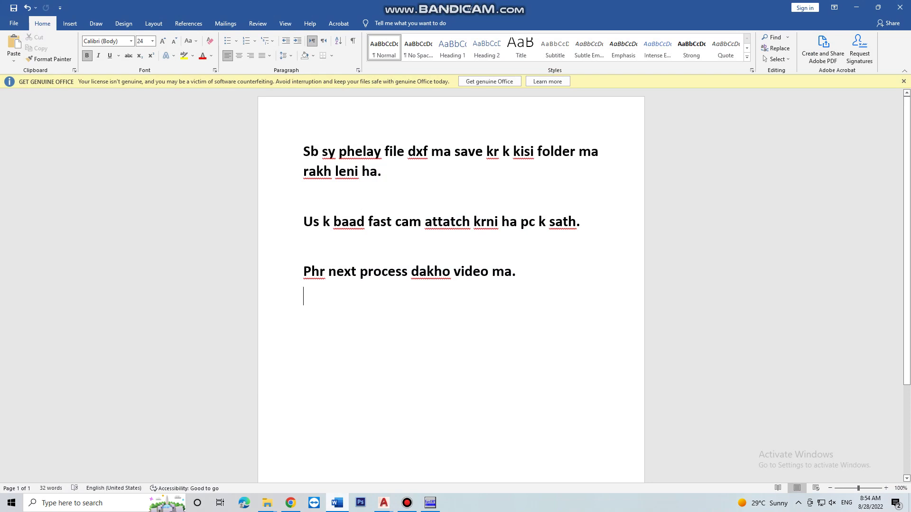
key(Return)
text(abi)
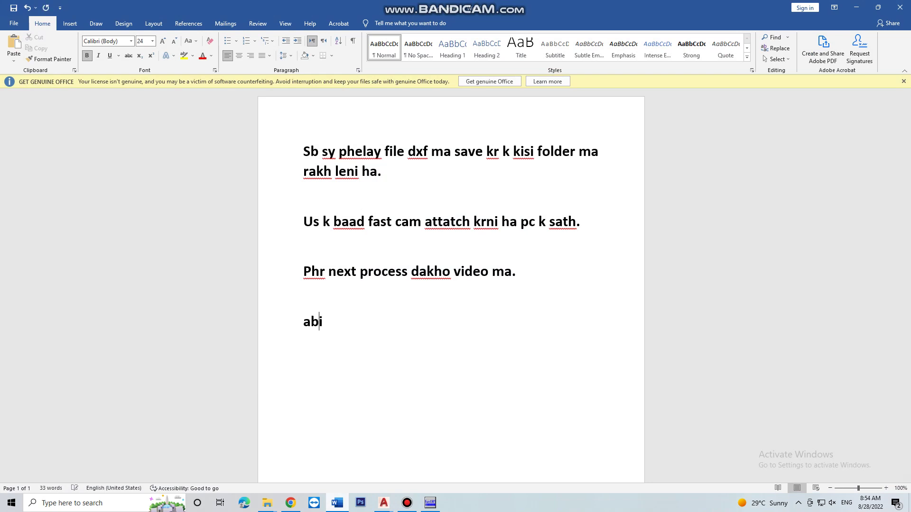
text( file fast cam ma attatcj)
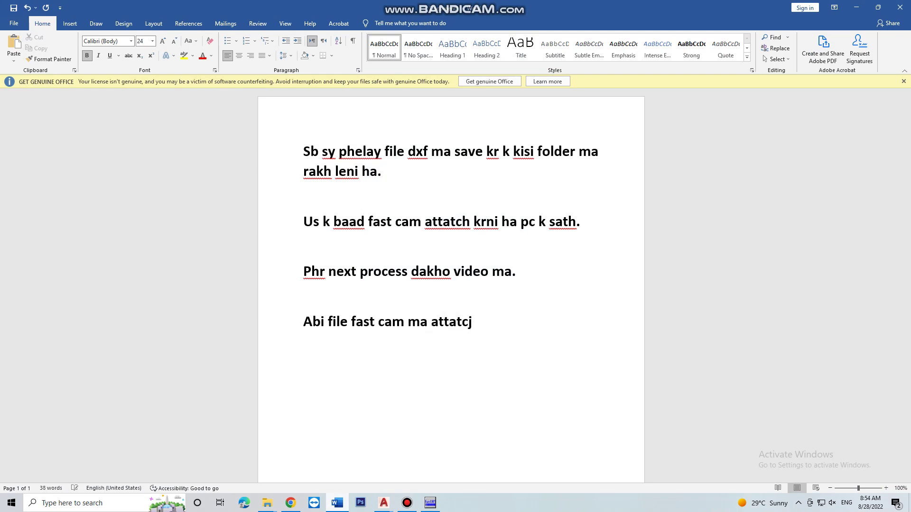
key(BackSpace)
text(h ho gau)
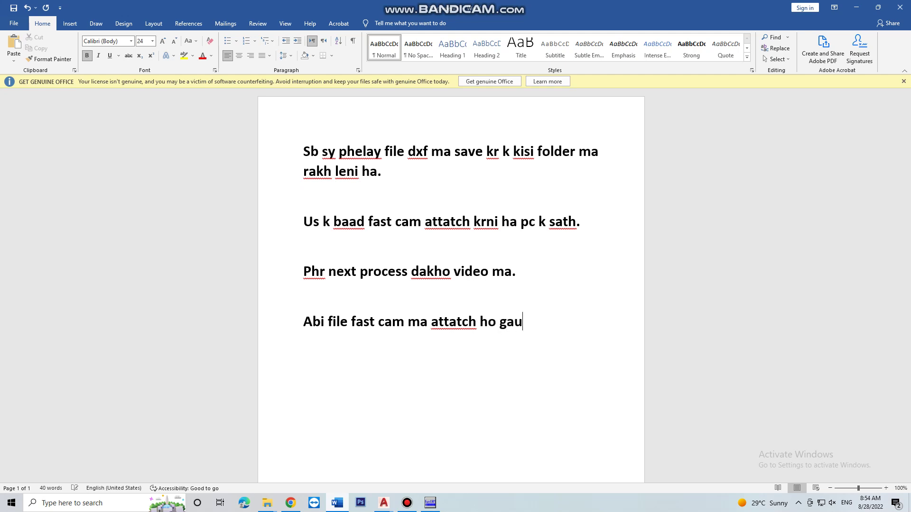
key(BackSpace)
text(i ha abi ne)
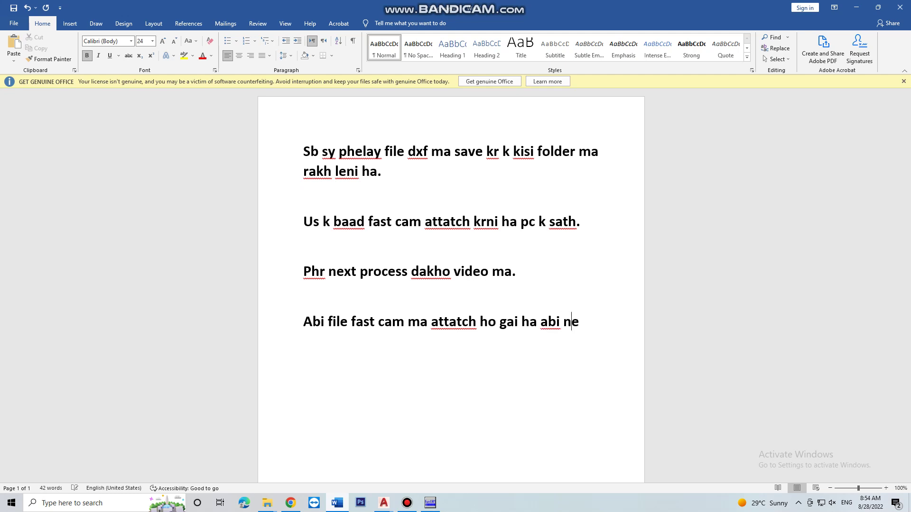
text(xt process carf)
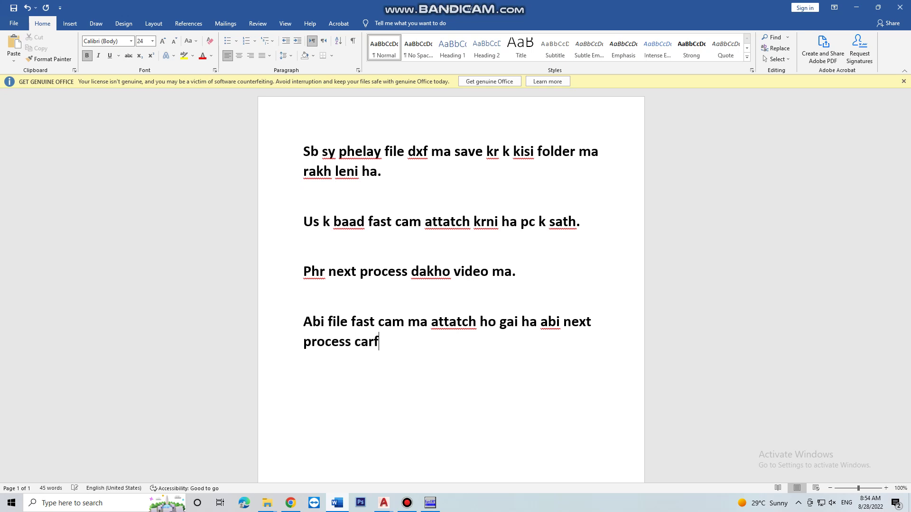
text(uuly da)
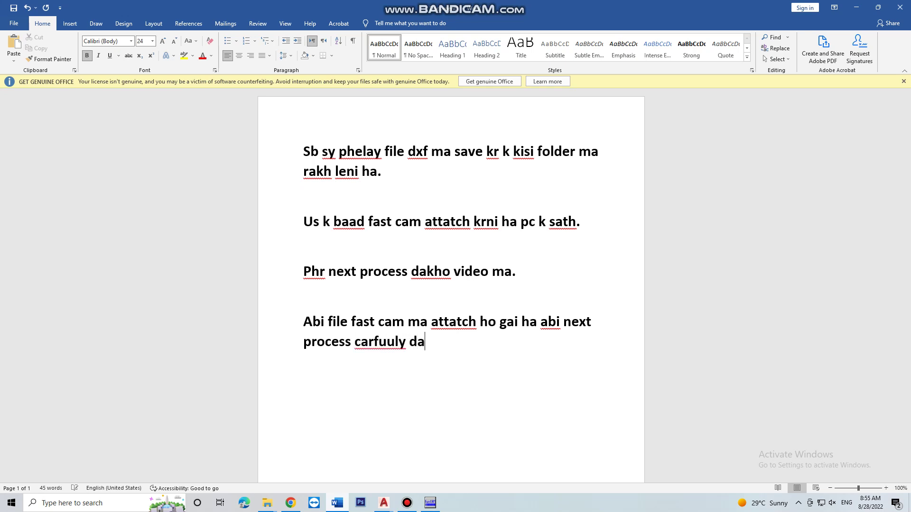
text(khin)
key(BackSpace)
text(l)
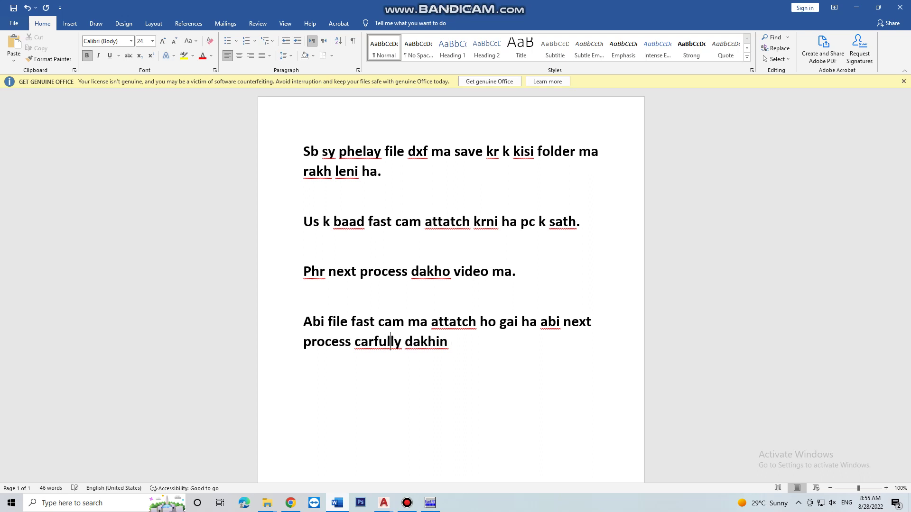
- Add a final line reading "Agr aik option b ghalt press ho gya to drawing khrab ho jay gi."
key(Right)
key(Right)
key(Right)
key(Right)
key(Right)
key(Right)
key(Right)
key(Right)
key(Right)
text(agr aik opt)
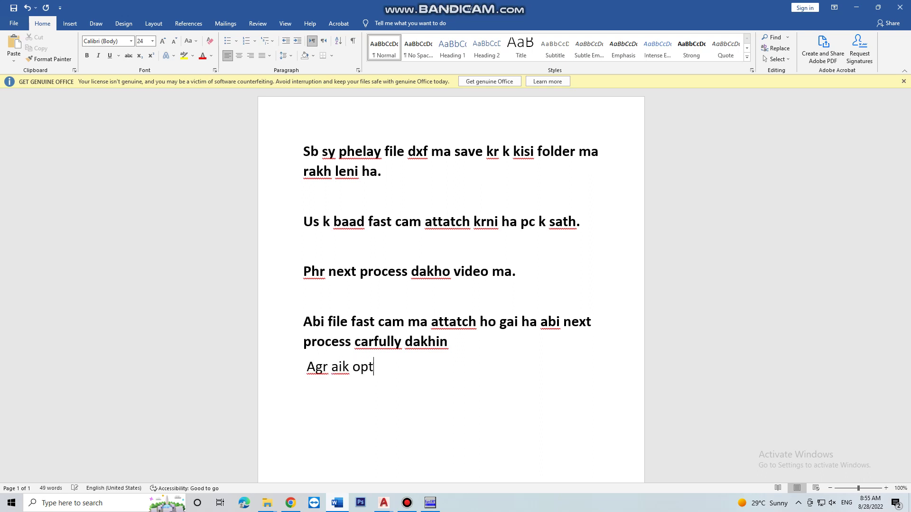
text(ion b ghalt pr)
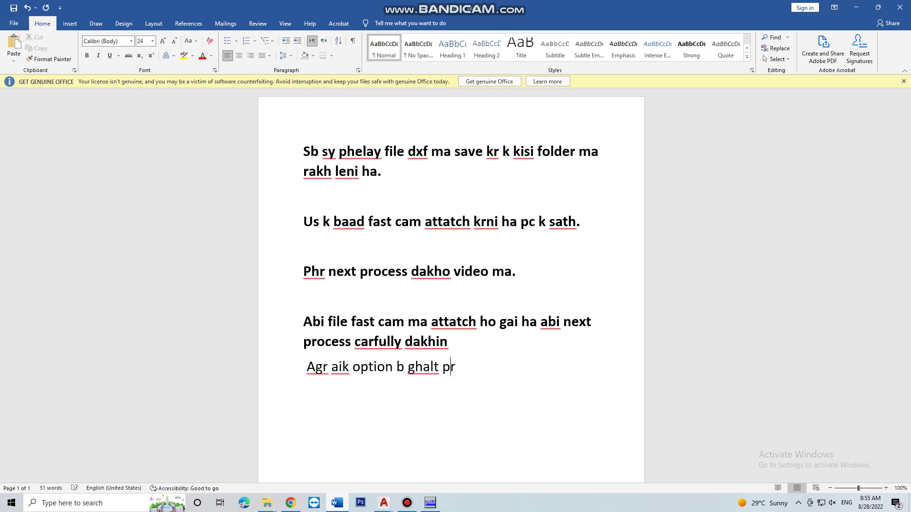
text(ess ho gya to)
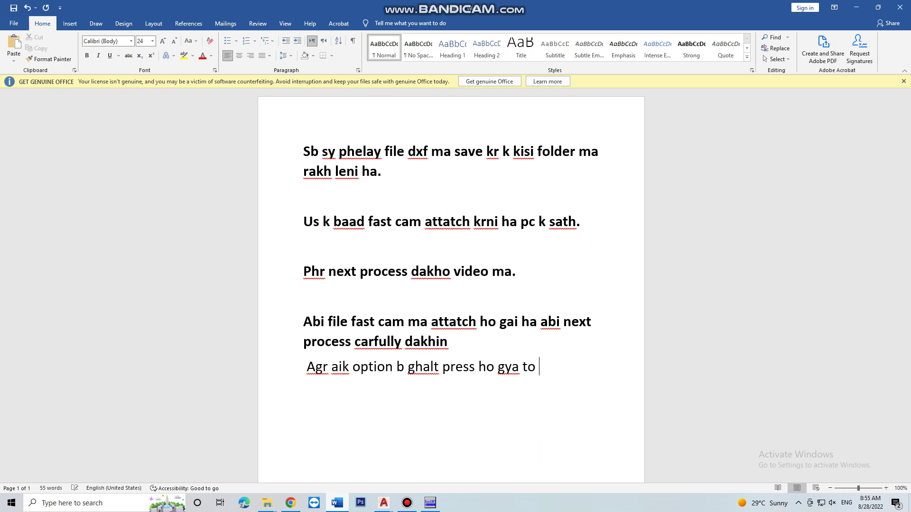
text( drawing khrab)
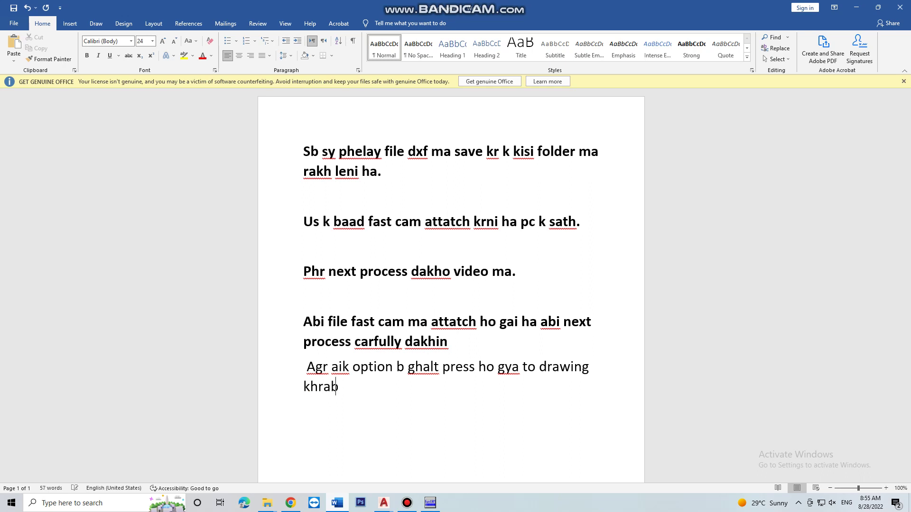
text( ho jay gi.)
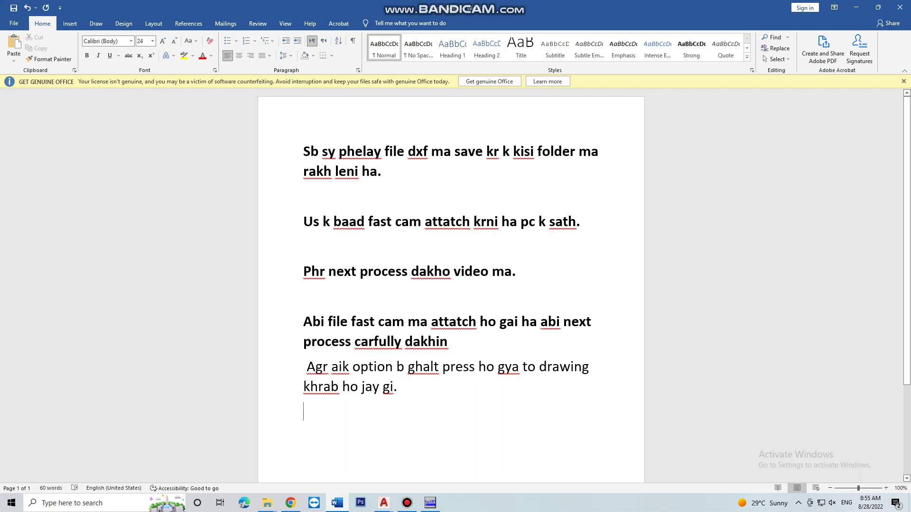
- Make the last sentence of the notes bold, matching the text above it
key(shift+Up)
key(shift+Up)
key(ctrl+b)
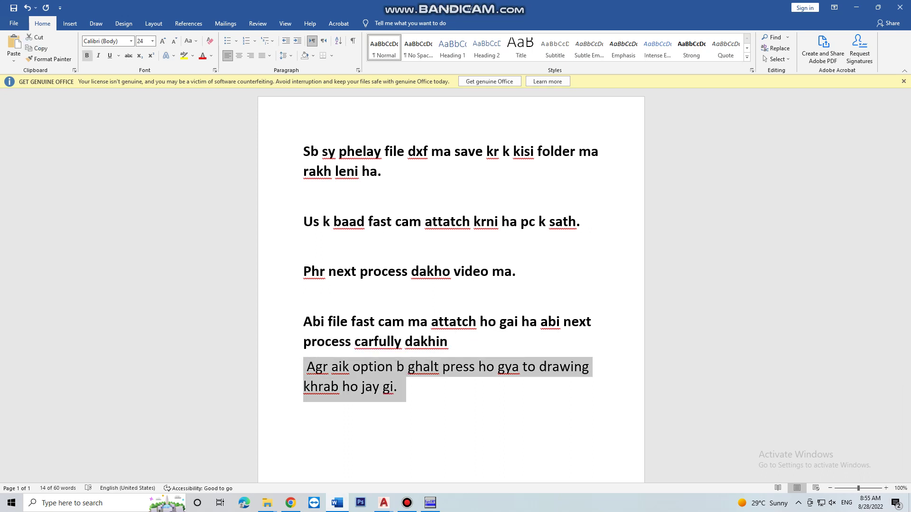
click(400, 386)
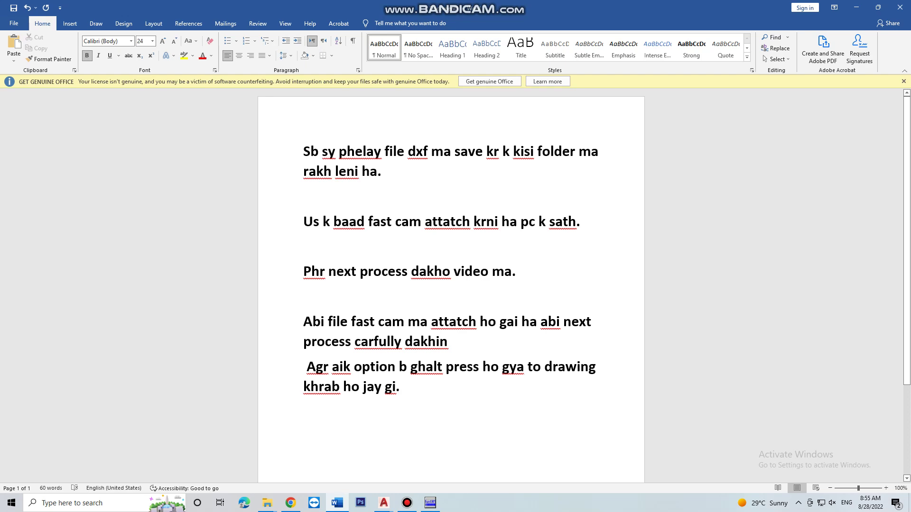
- Switch back to FastCAM and decline eliminating entities from the imported drawing
click(856, 7)
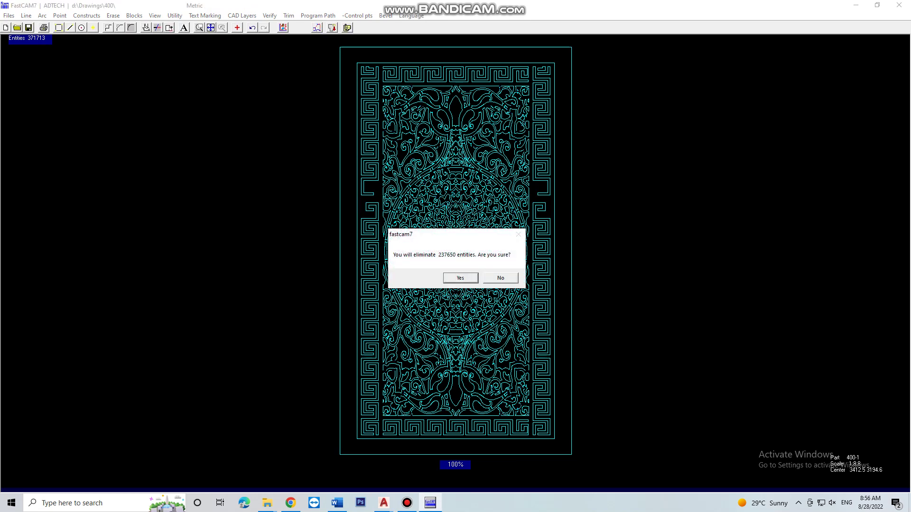
key(n)
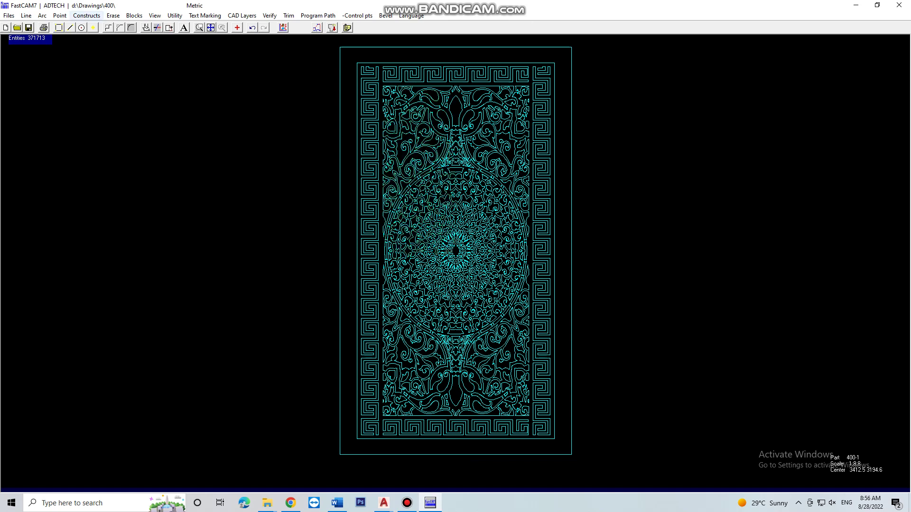
- Run CAD Compress on the imported panel with a custom maximum shape divergence, skip the check against the original, and accept the result
click(113, 15)
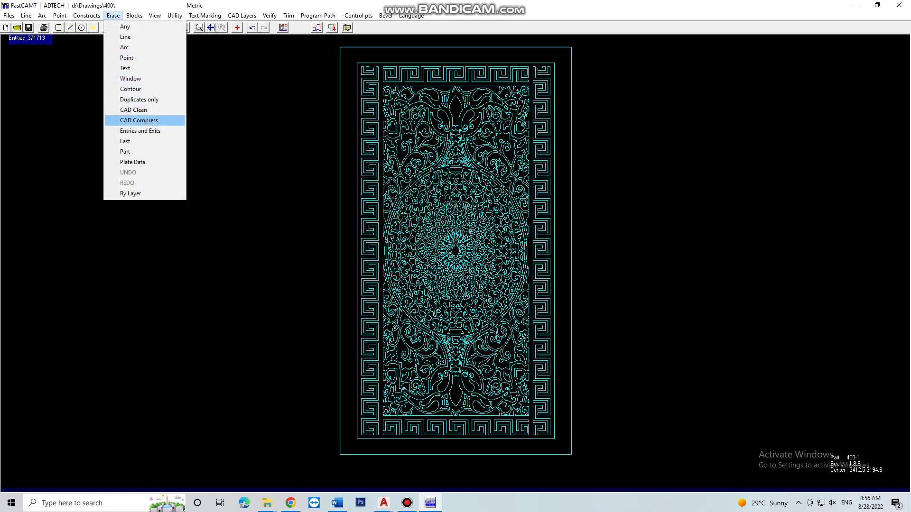
click(138, 120)
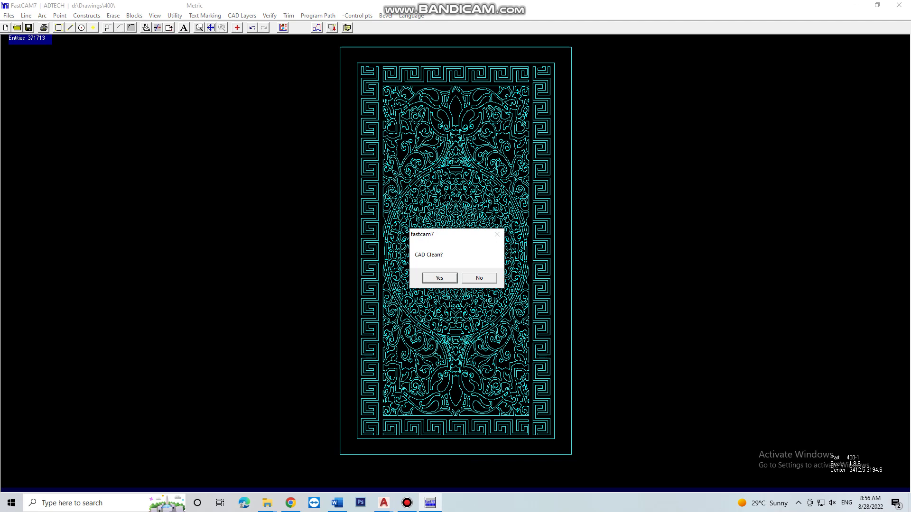
key(Return)
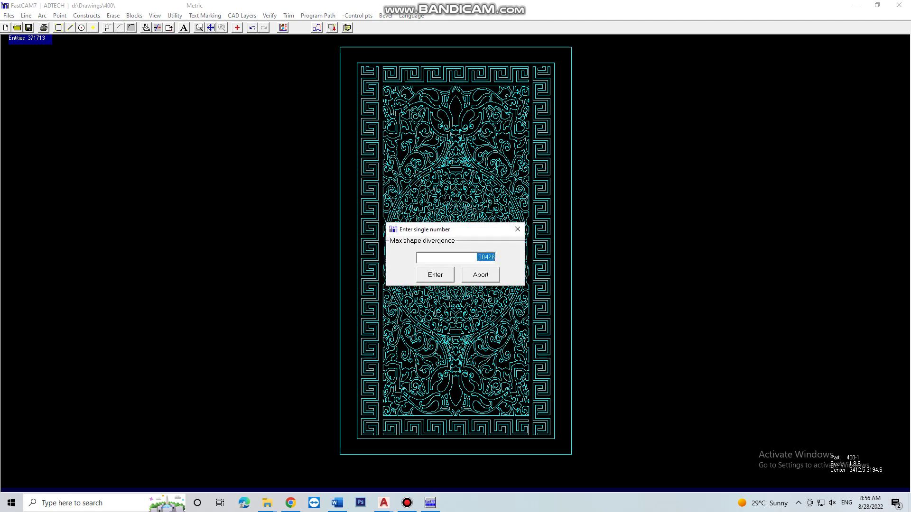
text(0.)
key(Return)
key(Left)
key(Return)
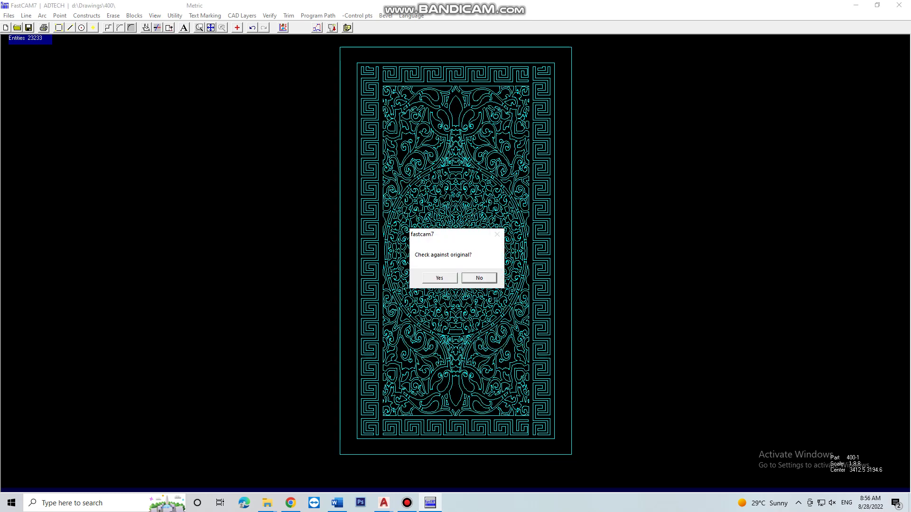
key(Return)
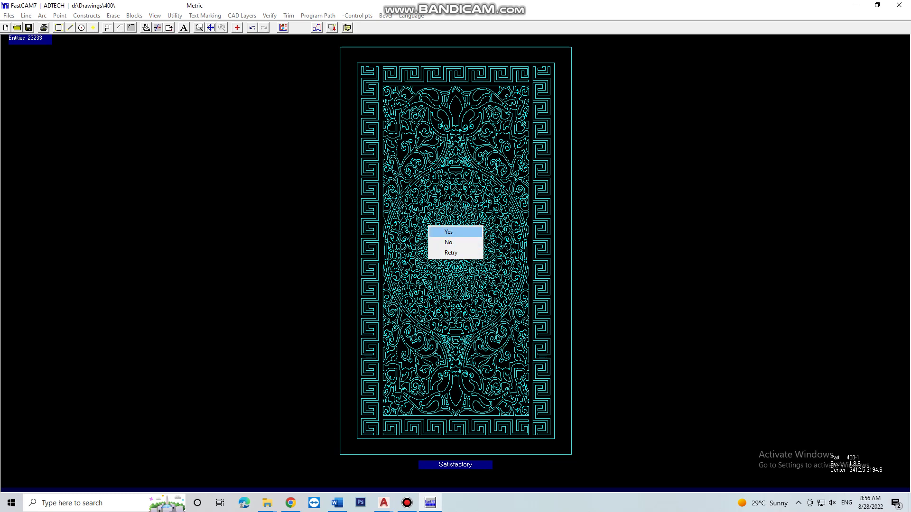
key(Return)
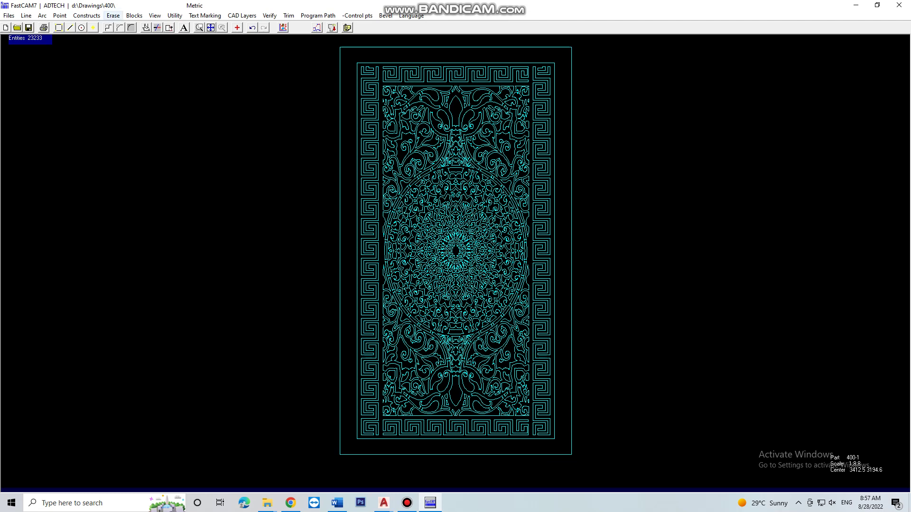
- Compress the panel geometry a second time without compressing arcs, overriding the maximum shape divergence, and accept the result as satisfactory
click(113, 16)
key(Return)
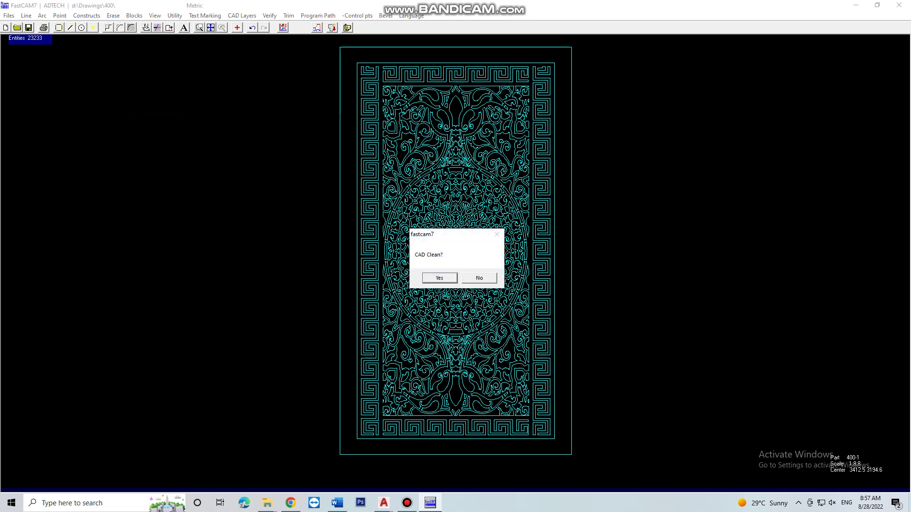
key(Return)
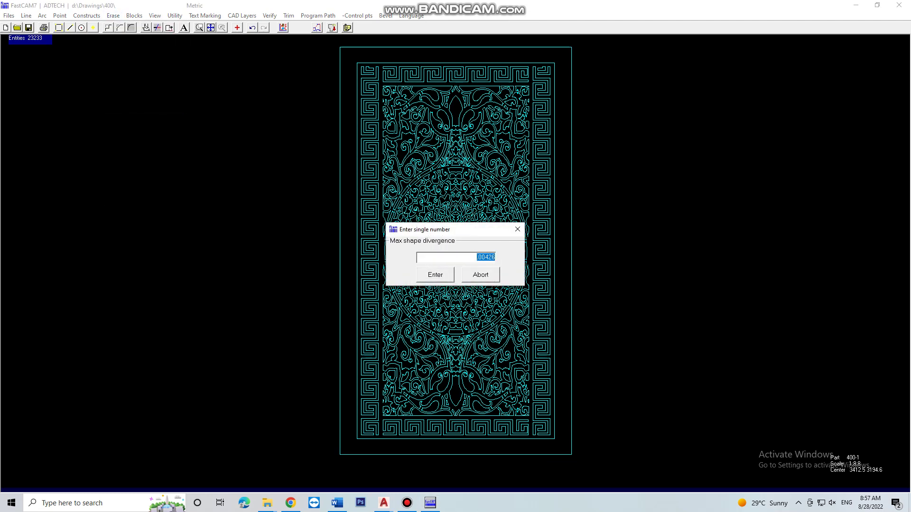
text(0)
key(Return)
key(Left)
key(Return)
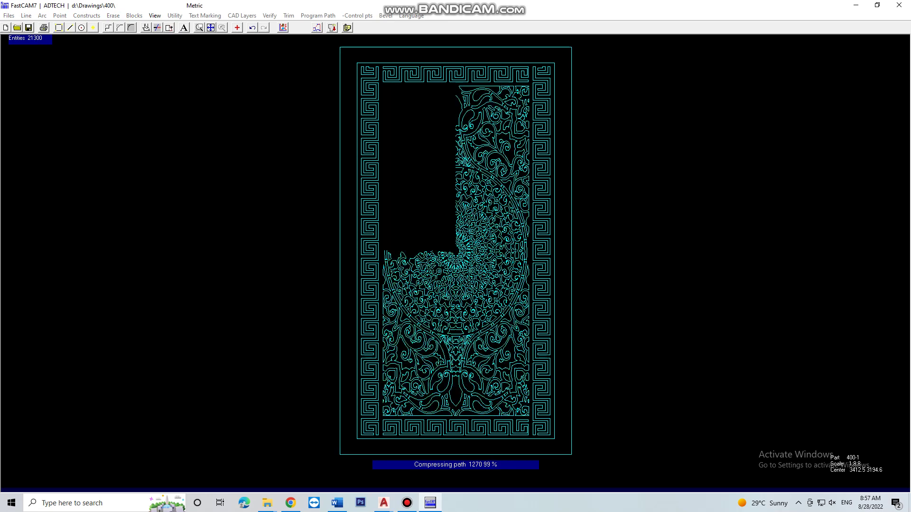
key(Return)
key(Up)
key(Up)
key(Up)
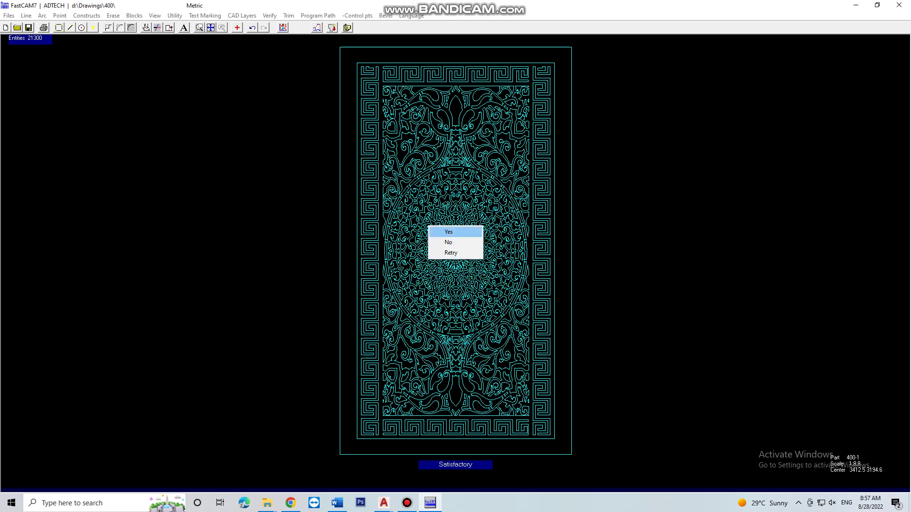
key(Return)
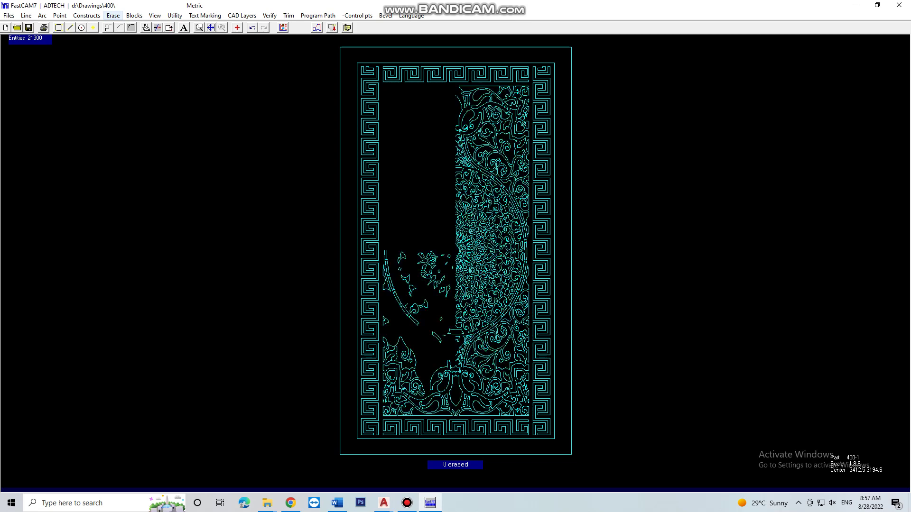
- Run a third CAD Compress pass with a custom maximum shape divergence, decline comparing with the original, and accept the result
click(112, 16)
click(139, 120)
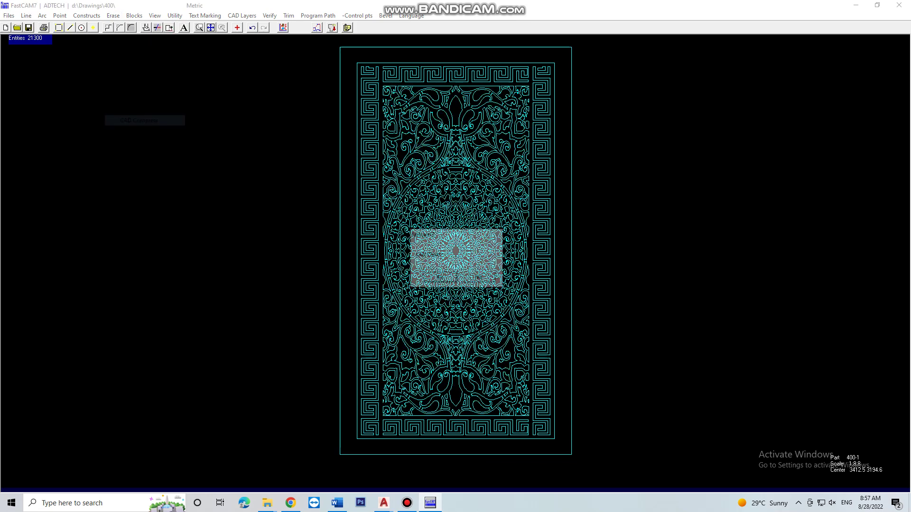
key(Return)
key(Return)
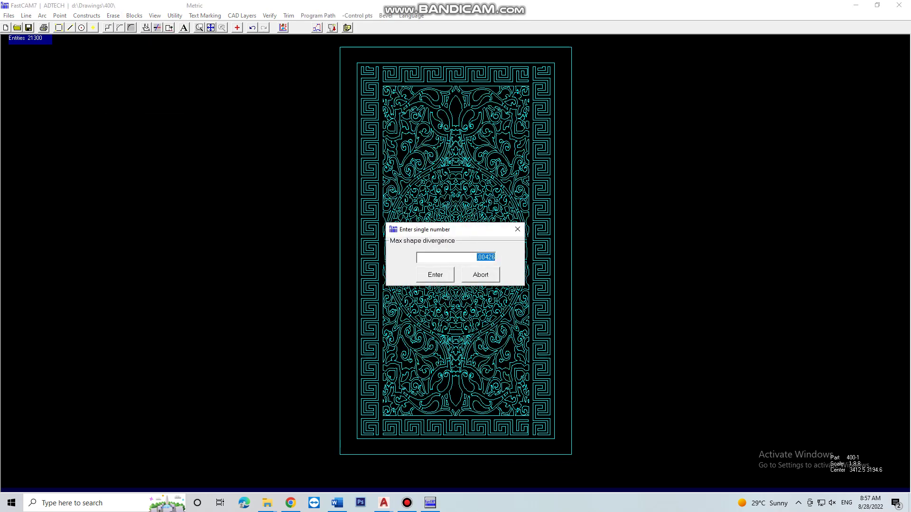
text(0.)
key(Return)
key(Return)
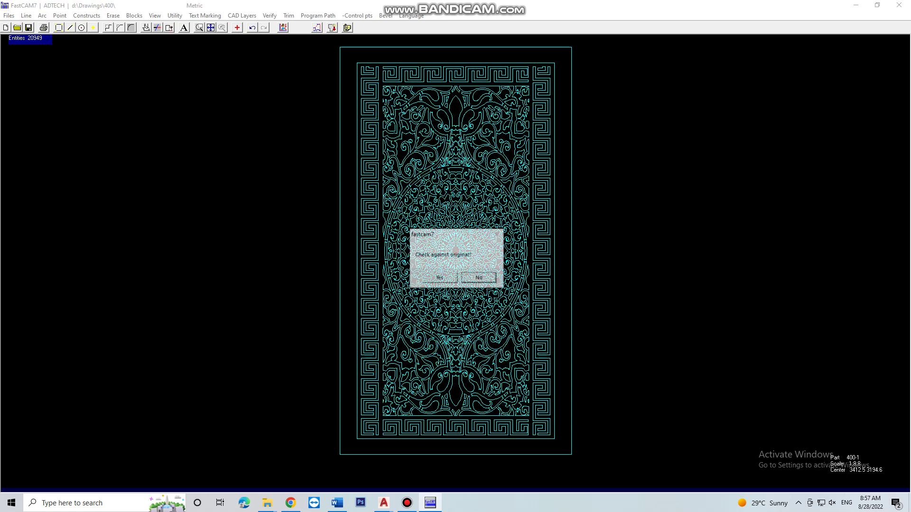
key(Return)
key(Down)
key(Return)
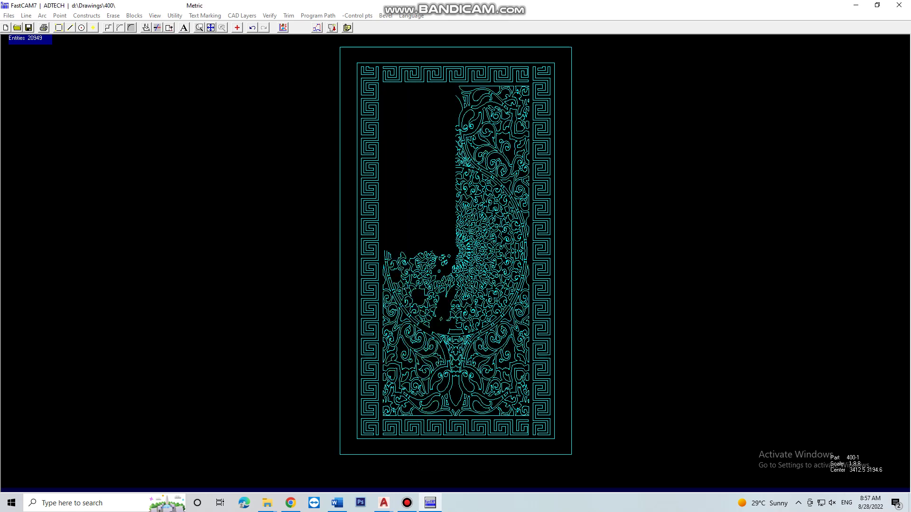
- Compress the panel geometry a fourth time with a maximum shape divergence of 0.02 and accept the result
click(113, 15)
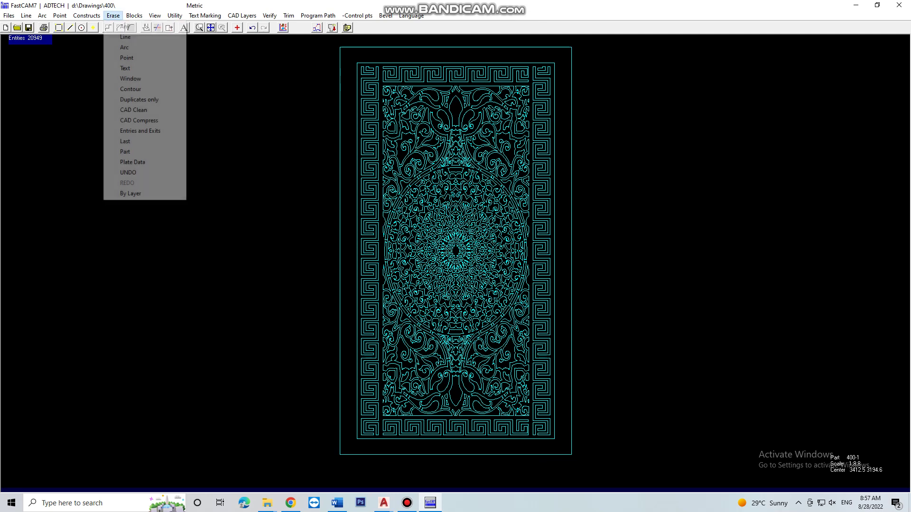
key(Down)
key(Down)
key(Down)
key(Down)
key(Down)
key(Down)
key(Down)
key(Down)
key(Down)
key(Down)
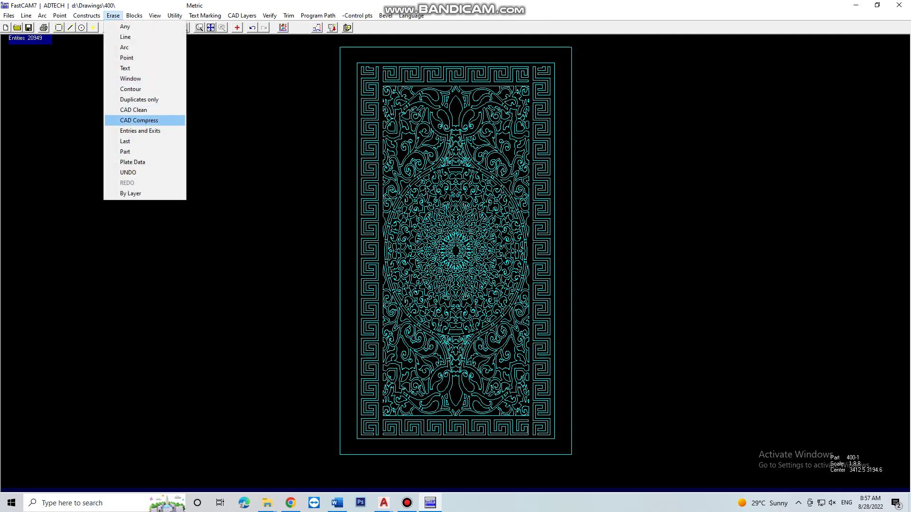
key(Return)
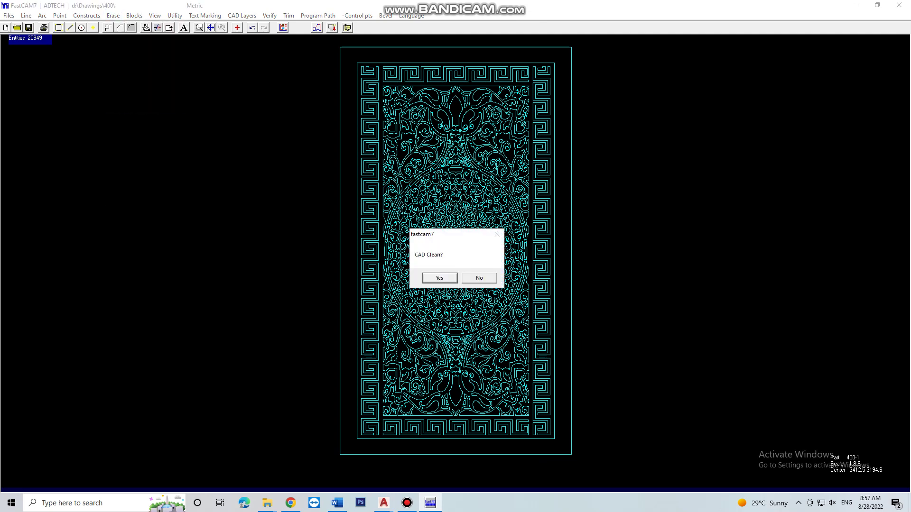
key(Return)
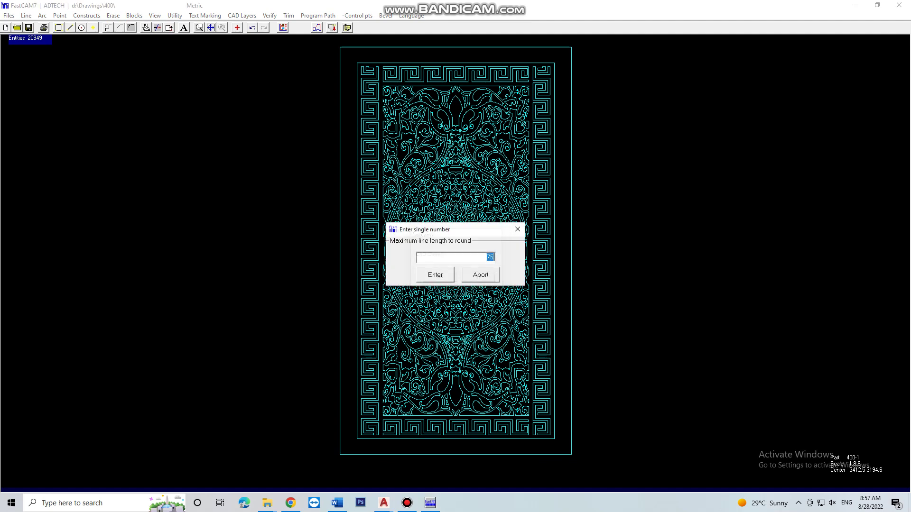
text(0)
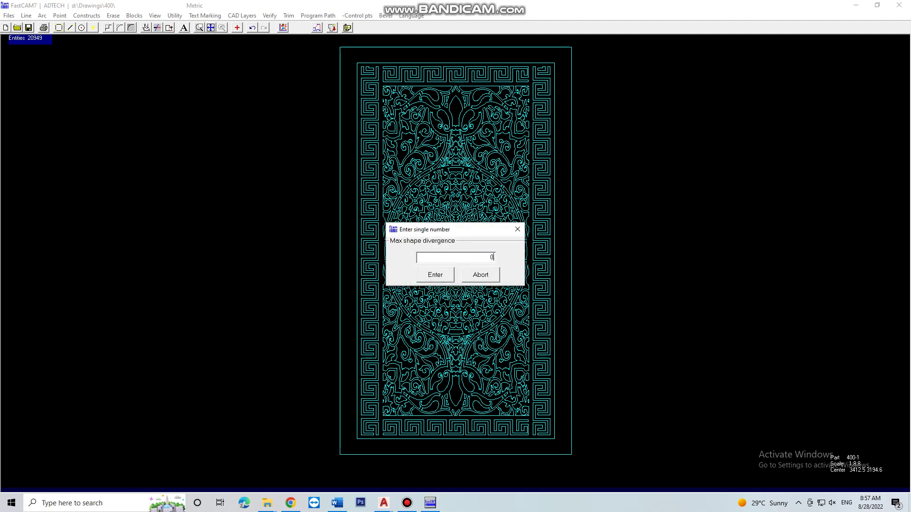
text(.02)
key(Return)
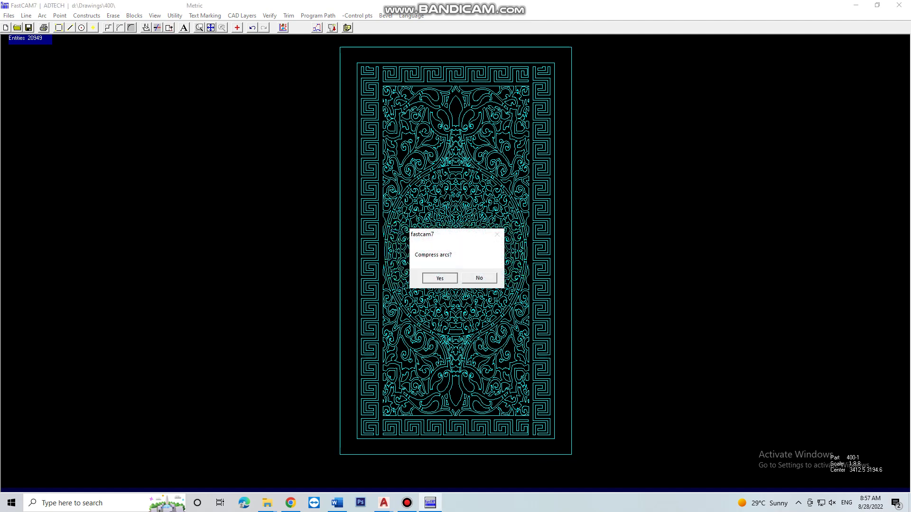
key(Return)
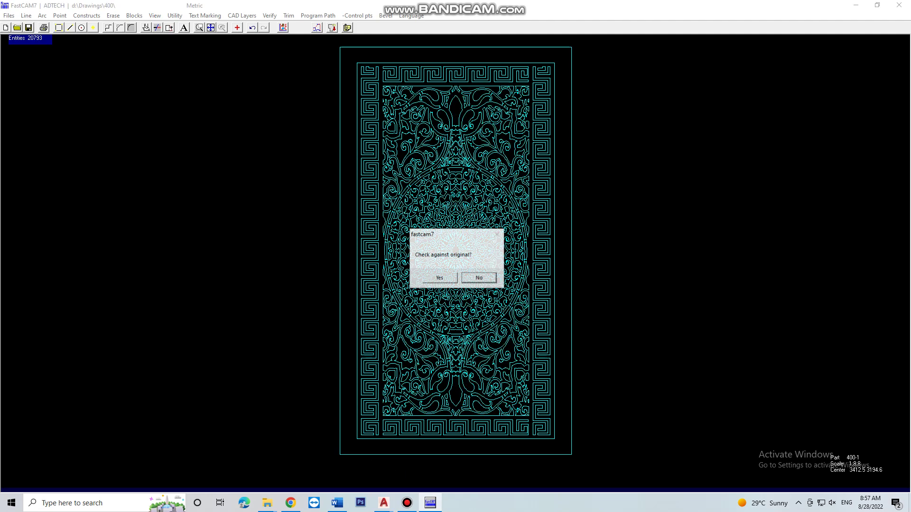
key(Return)
key(Return)
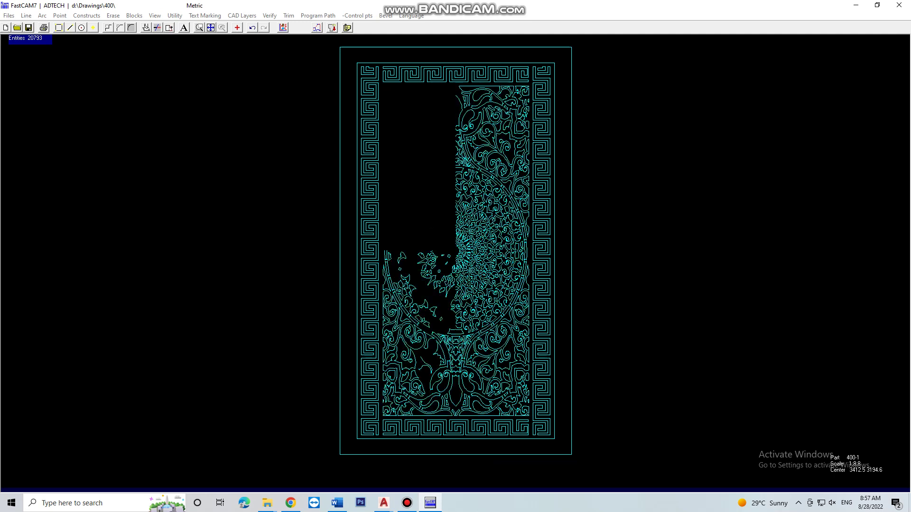
- Run a fifth CAD Compress pass at 0.02 maximum shape divergence, declining CAD Clean, arc compression and the original check, and accept it
click(113, 15)
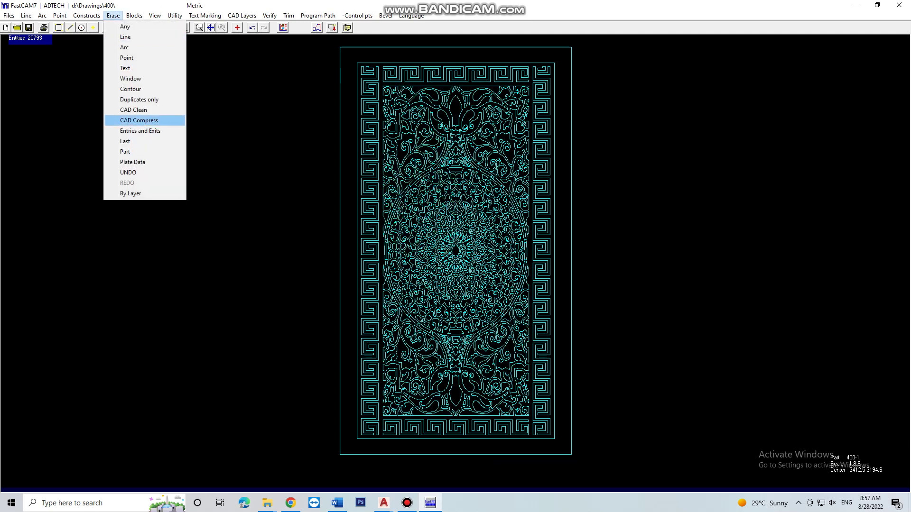
key(Return)
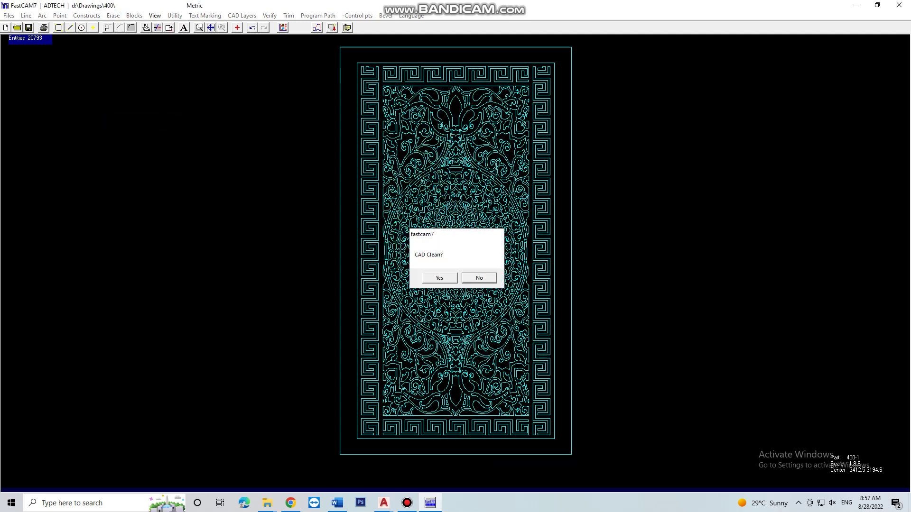
key(Return)
key(Return)
text(0.02)
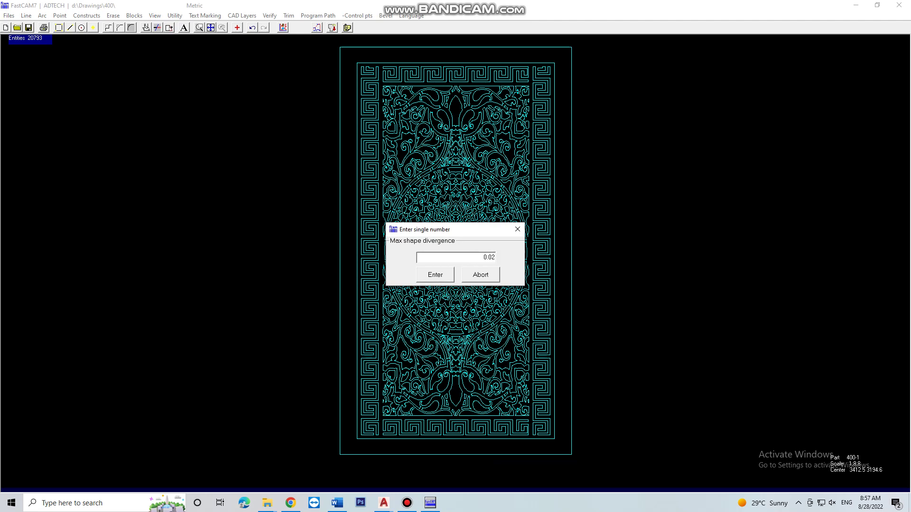
key(Return)
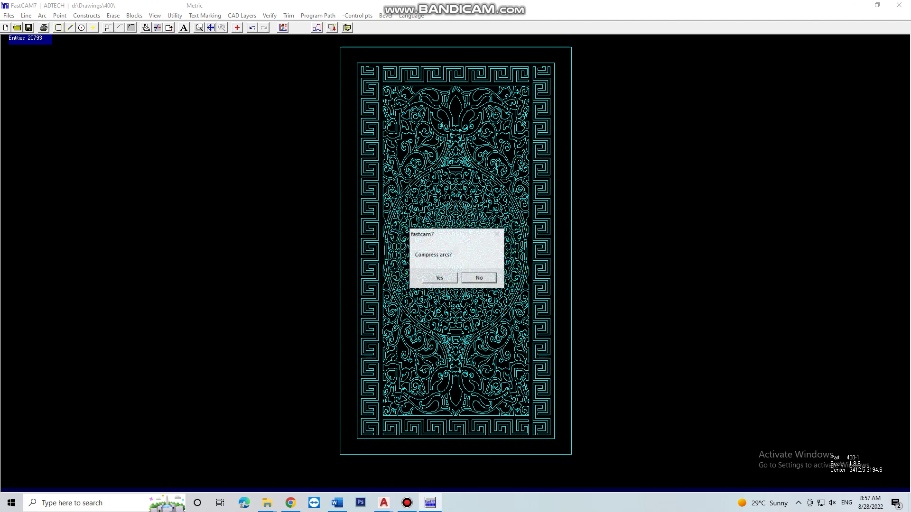
key(Return)
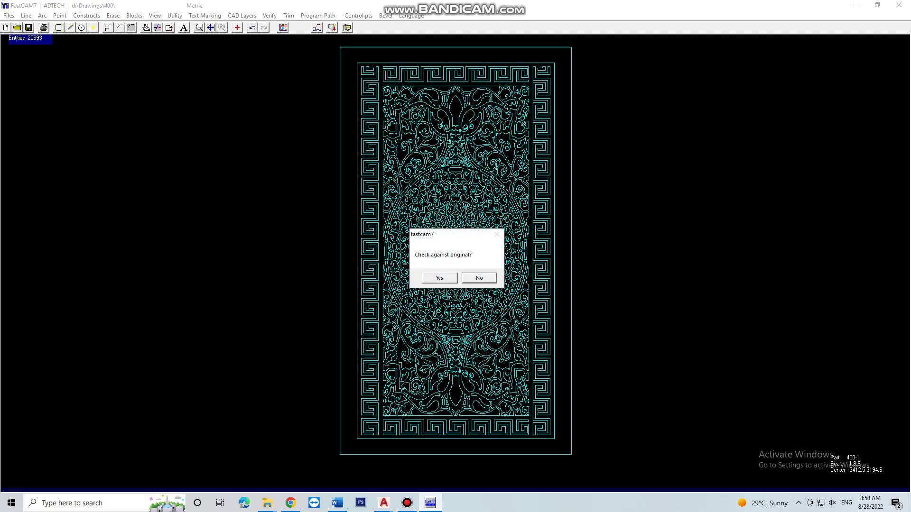
key(Return)
key(Down)
key(Return)
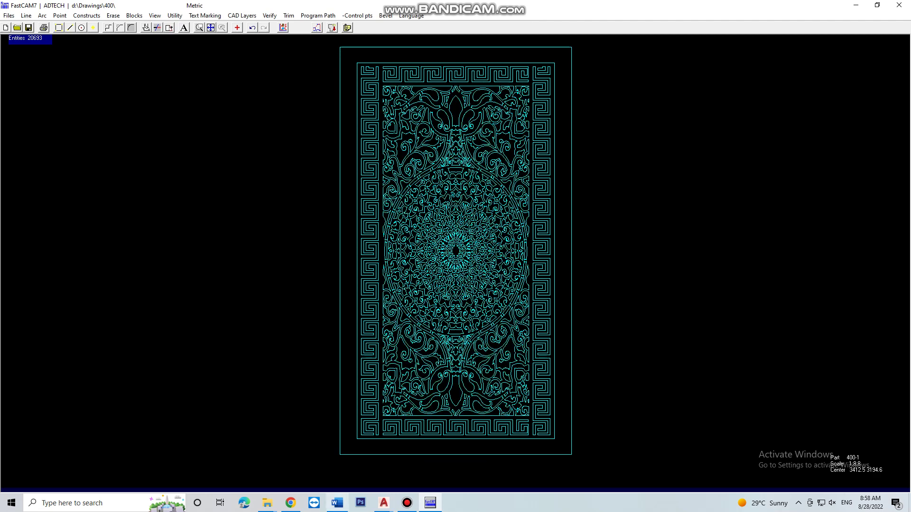
- Switch to Word and start a new line below the notes reading "Jb tk yeah last wala dialuge box (check againt original)"
click(336, 503)
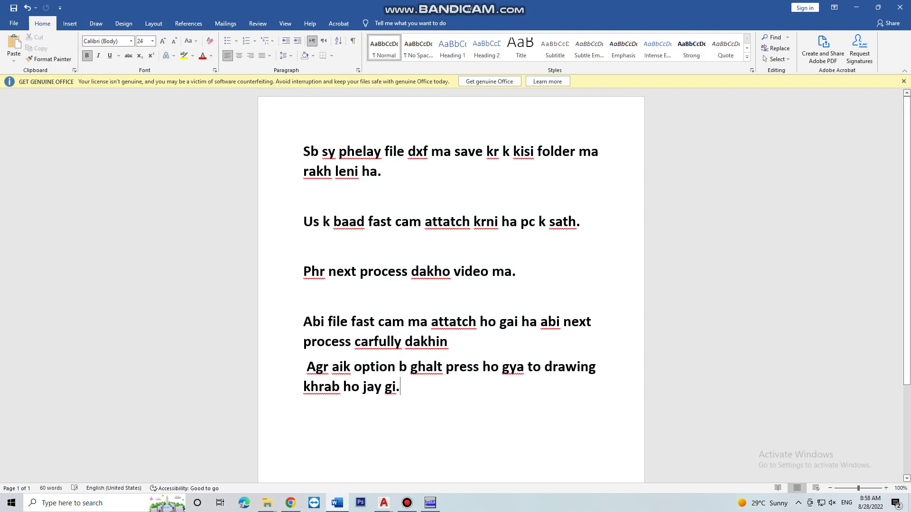
key(Return)
text(jb tk yea)
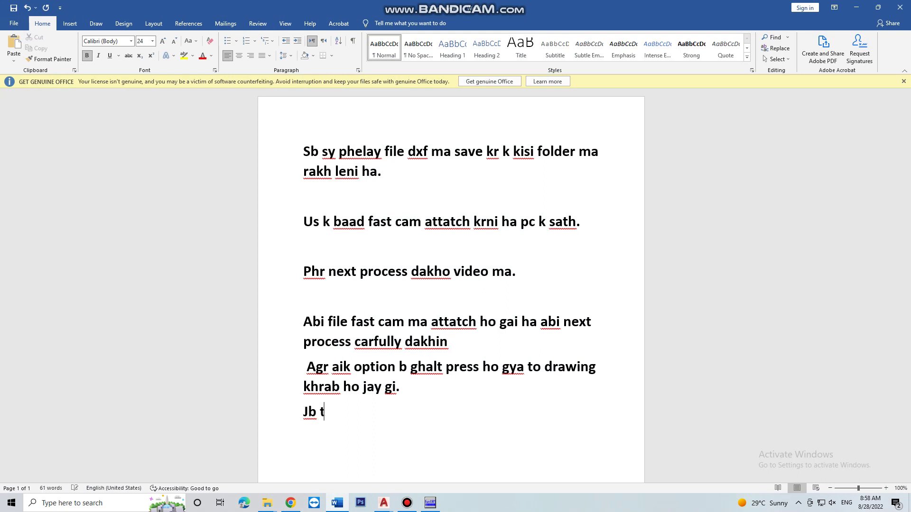
text(h last wala)
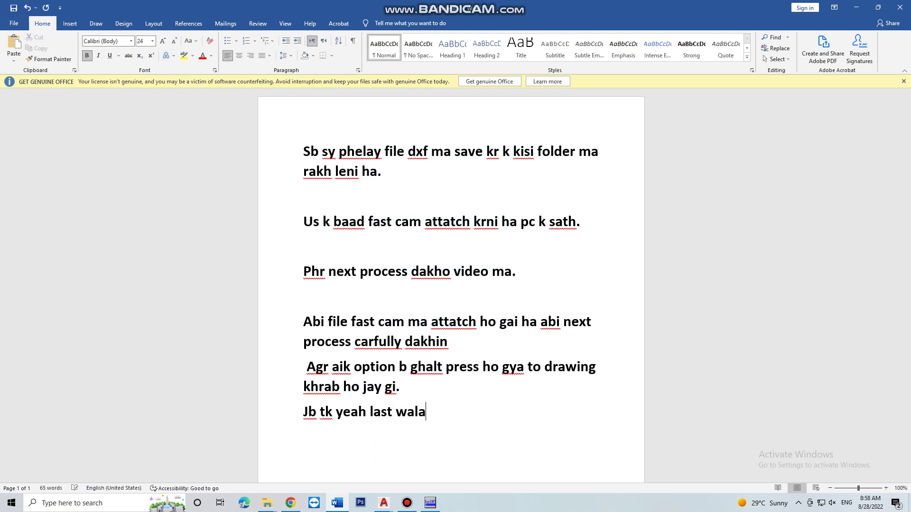
text( dialuge b)
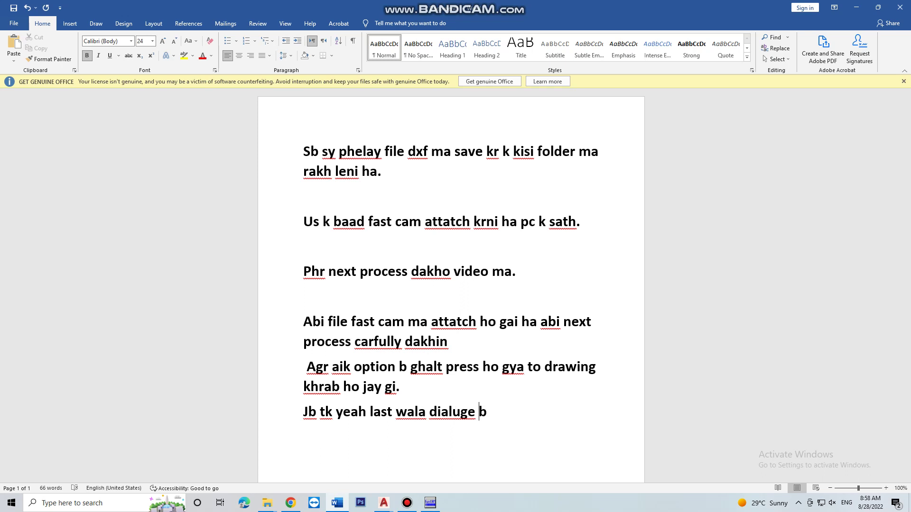
text(ox (check againt)
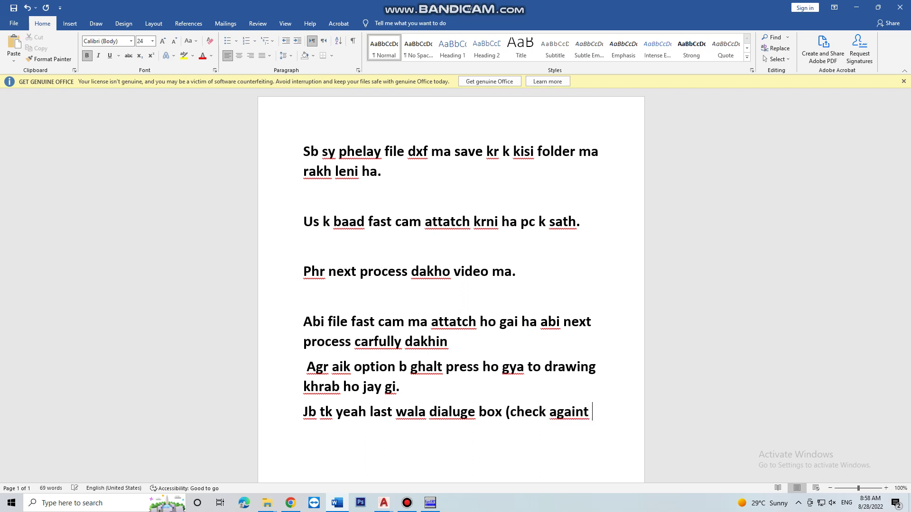
text(orignal))
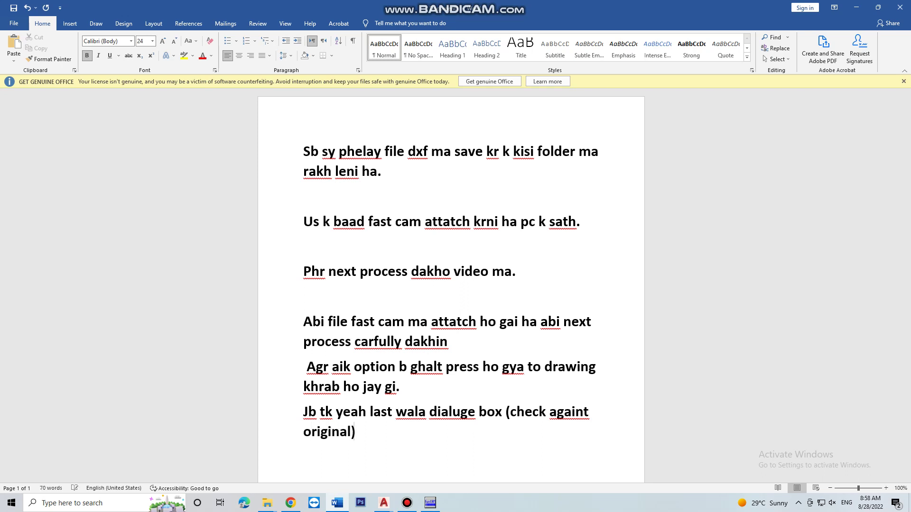
- Complete the note with "show hota rhay ga tb tk ap nay yeah process rpeat krtay rehna ha." and return to FastCAM
text( show hota )
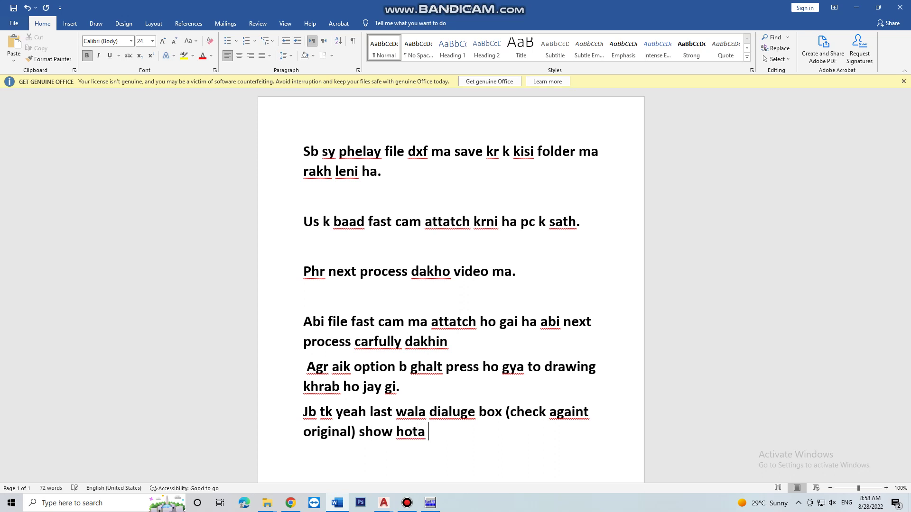
text(rhay ga tb)
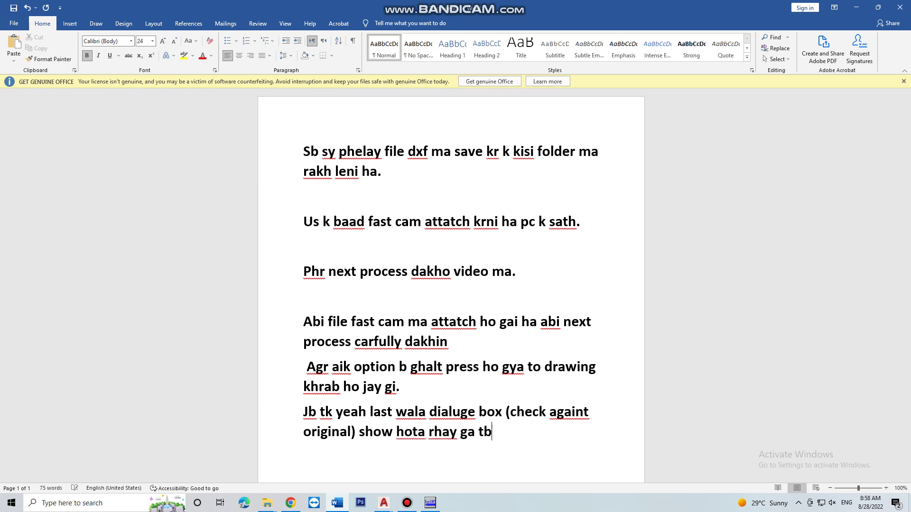
text( tk ap nay yeah )
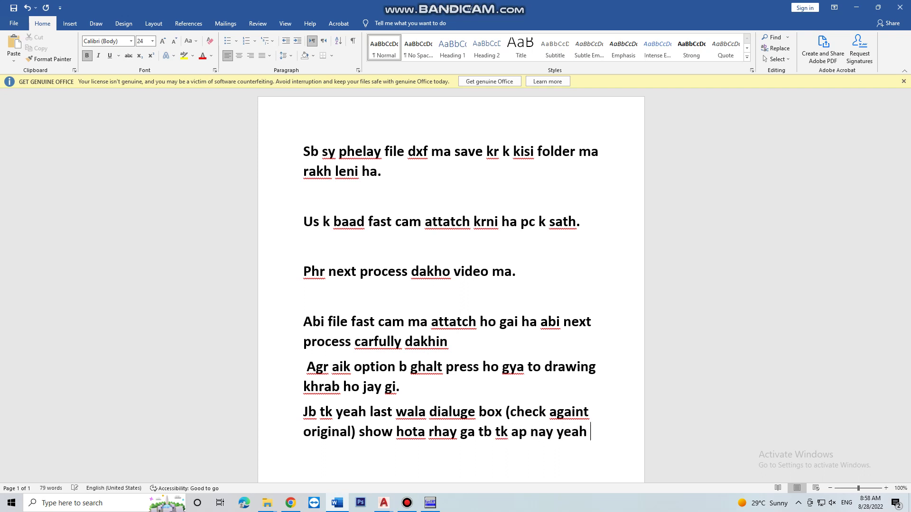
text(process rpeat )
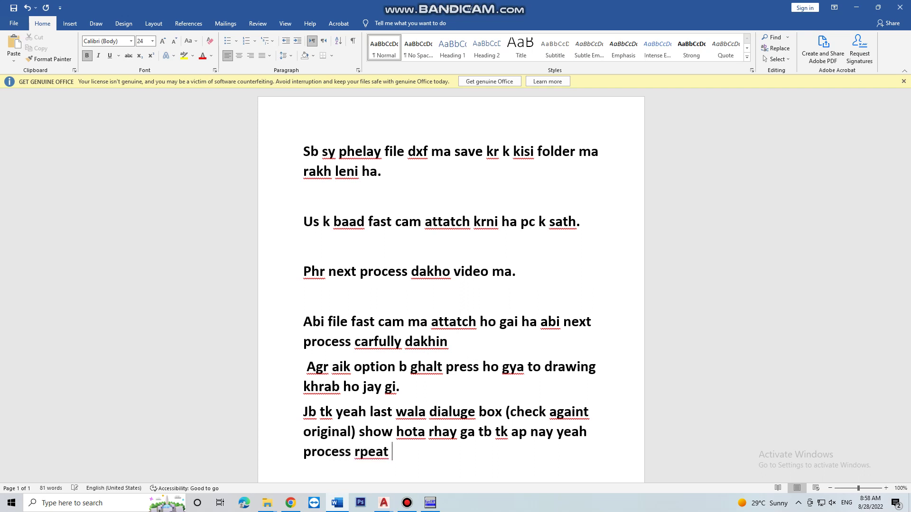
text(krtay rehna ha.)
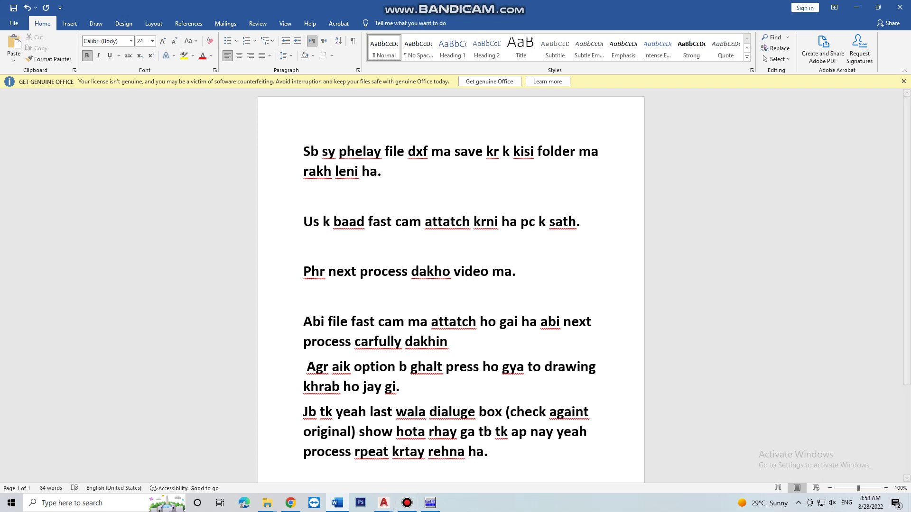
click(856, 7)
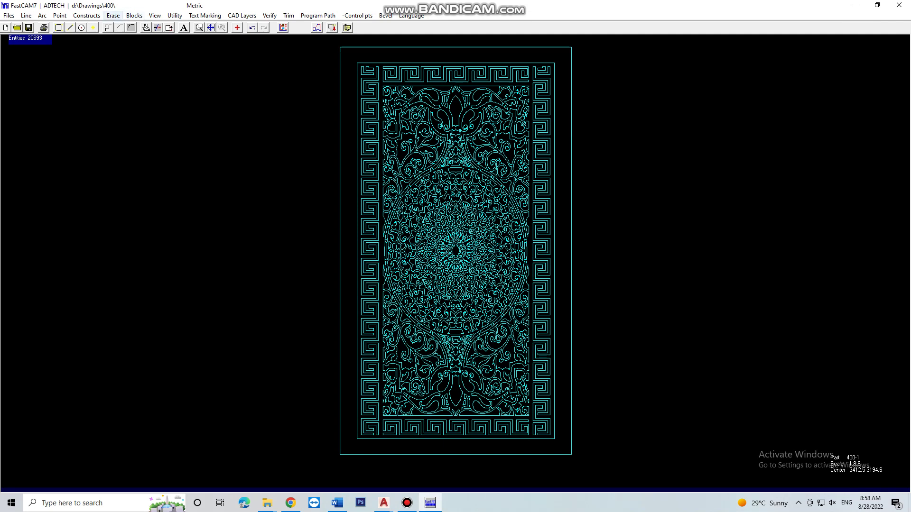
- Run a sixth CAD Compress pass at 0.03 maximum shape divergence, declining CAD Clean and the original check, and accept the result
click(113, 15)
click(138, 120)
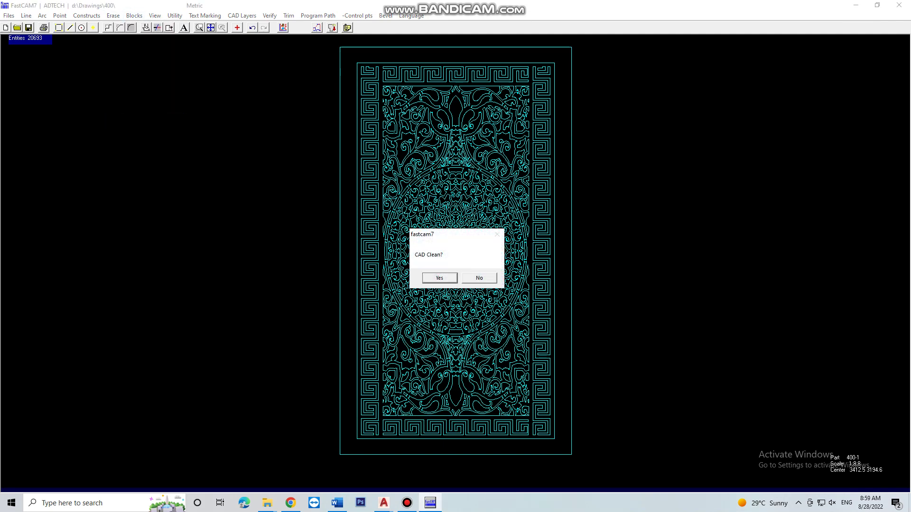
key(Right)
key(Return)
key(Return)
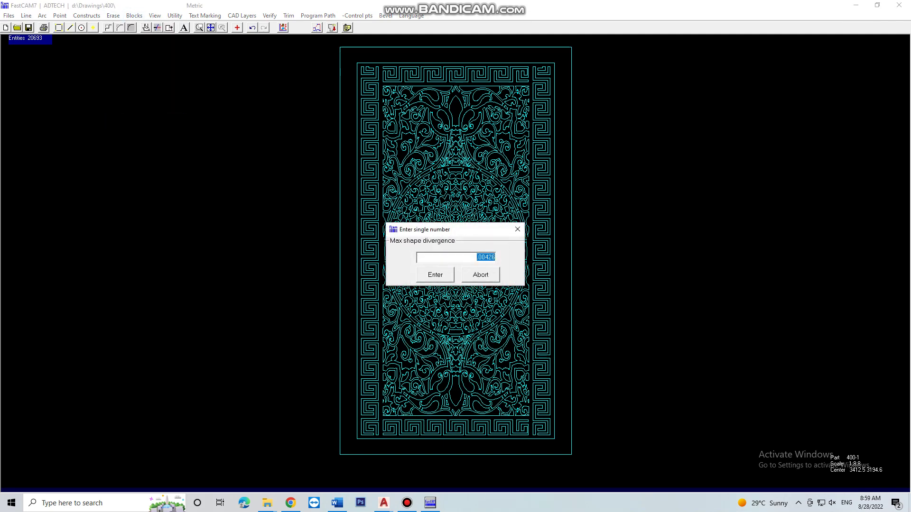
text(0.03)
key(Return)
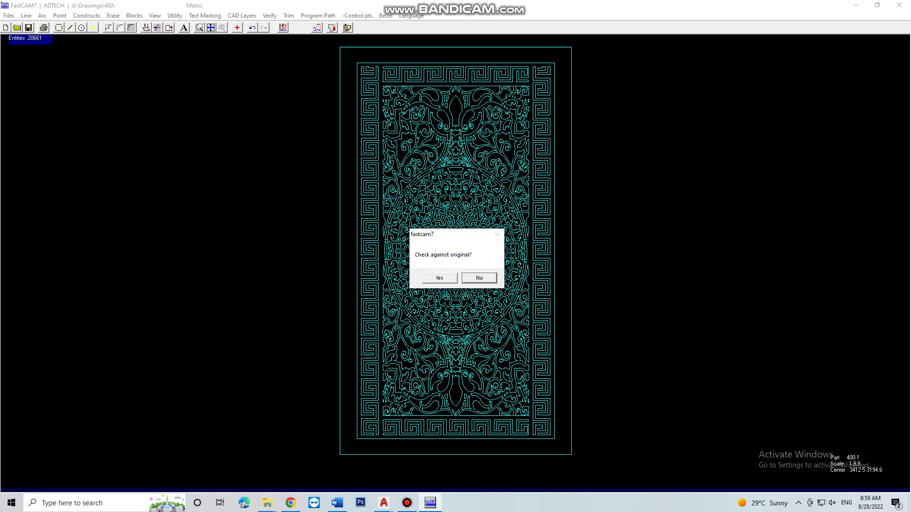
key(Return)
key(Return)
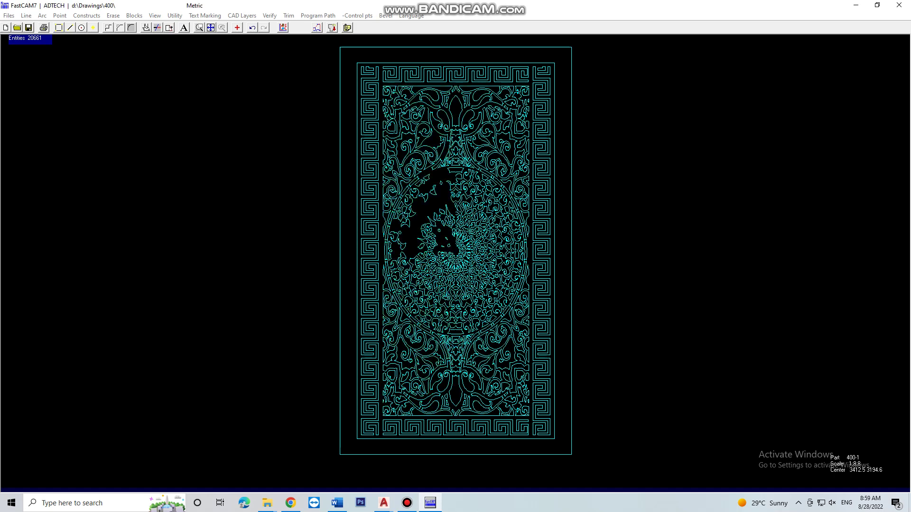
- Run a seventh CAD Compress pass with a custom maximum shape divergence, decline checking against the original, and accept the result
click(112, 15)
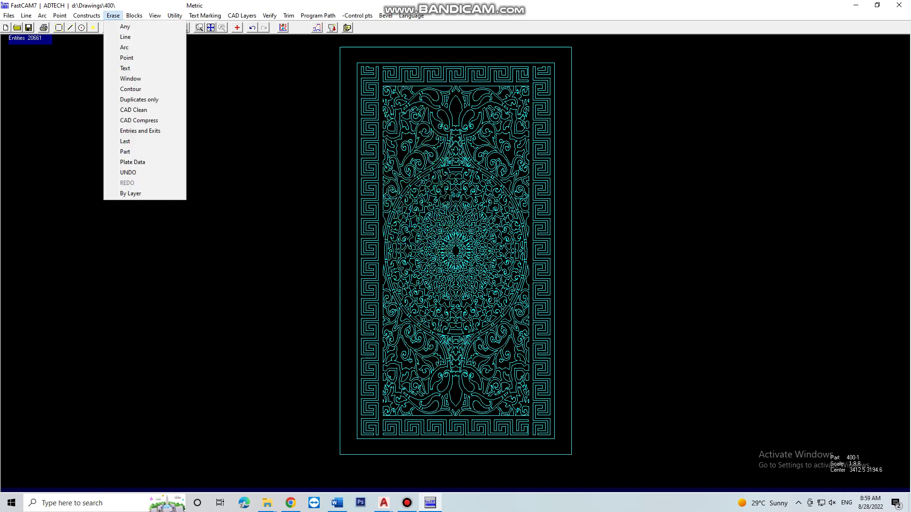
click(139, 120)
key(Return)
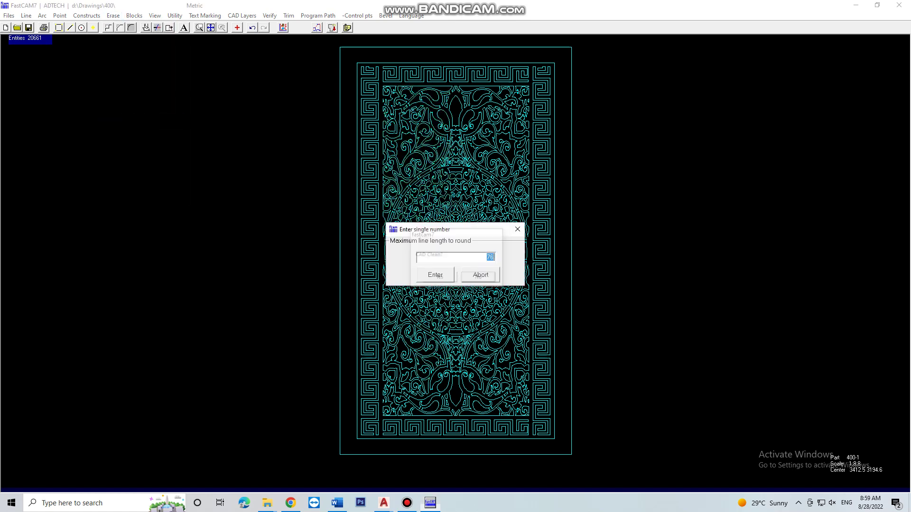
key(Return)
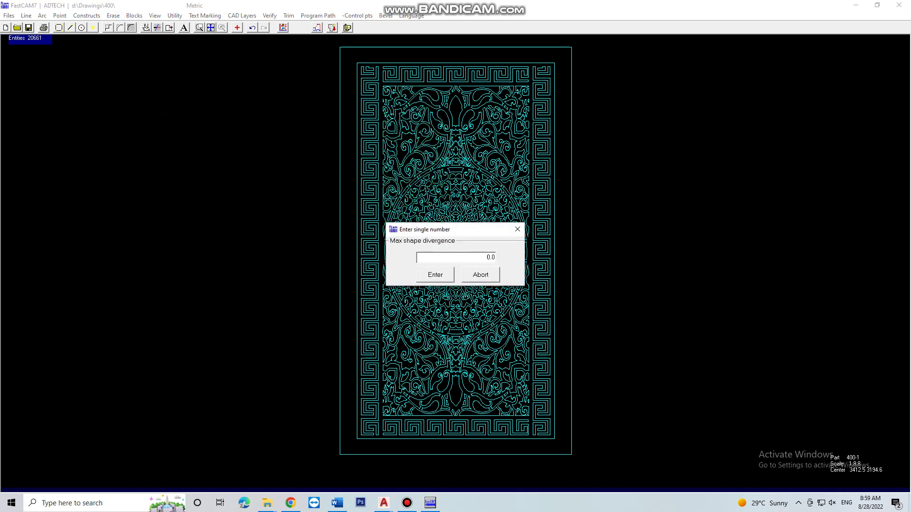
key(Return)
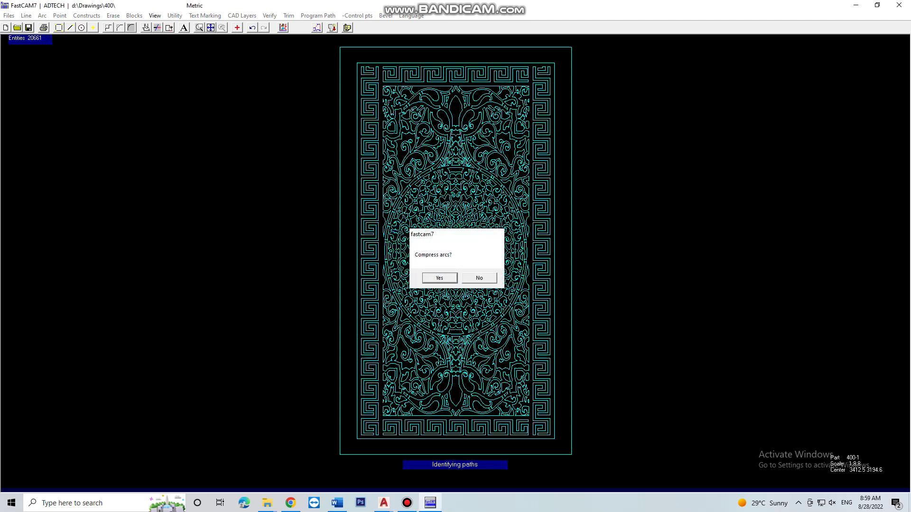
key(Return)
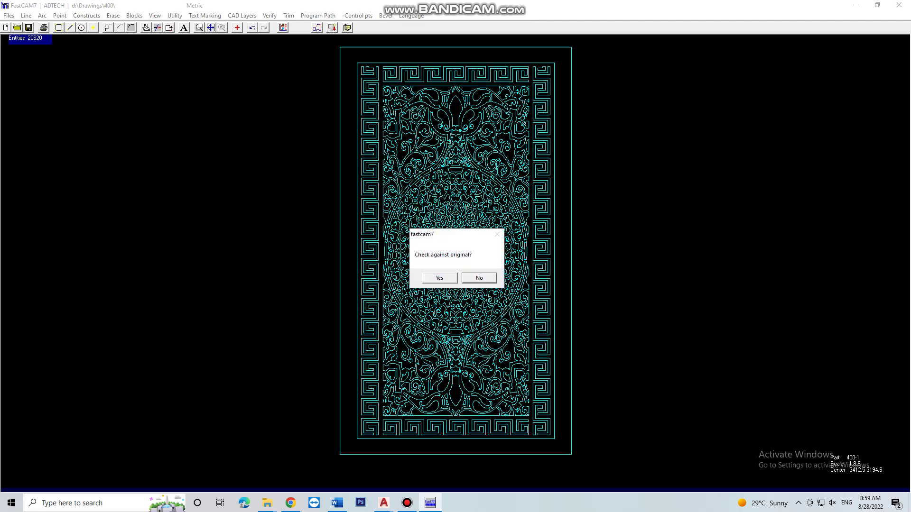
key(Return)
click(454, 232)
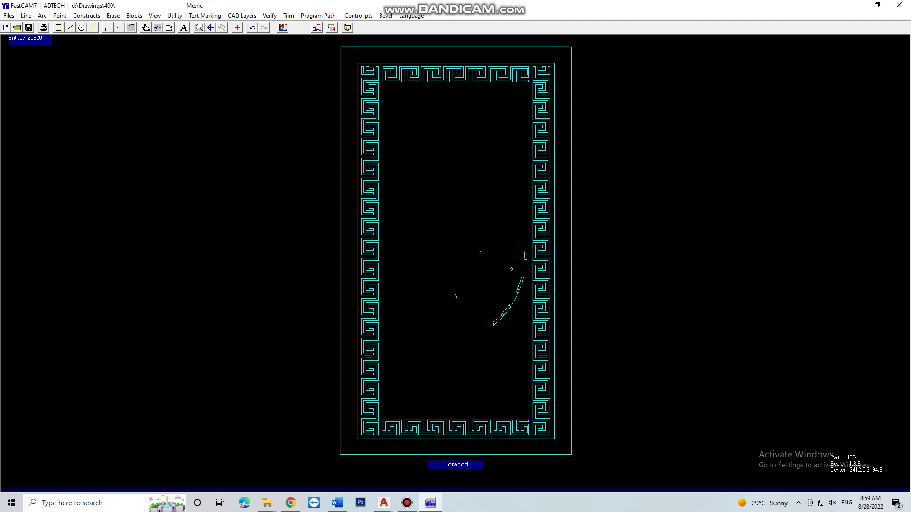
- Compress the panel geometry an eighth time with a maximum shape divergence of 0.02, skip the original check, and accept the result
click(113, 16)
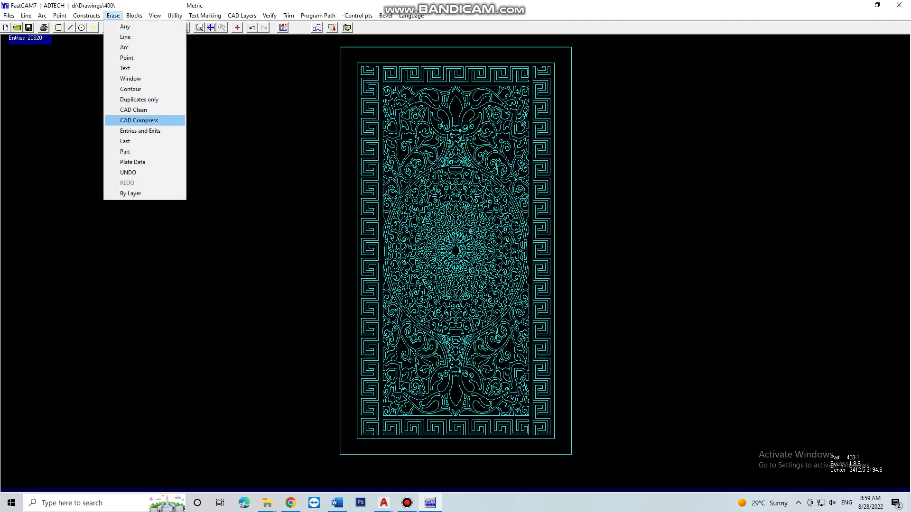
click(134, 120)
key(Return)
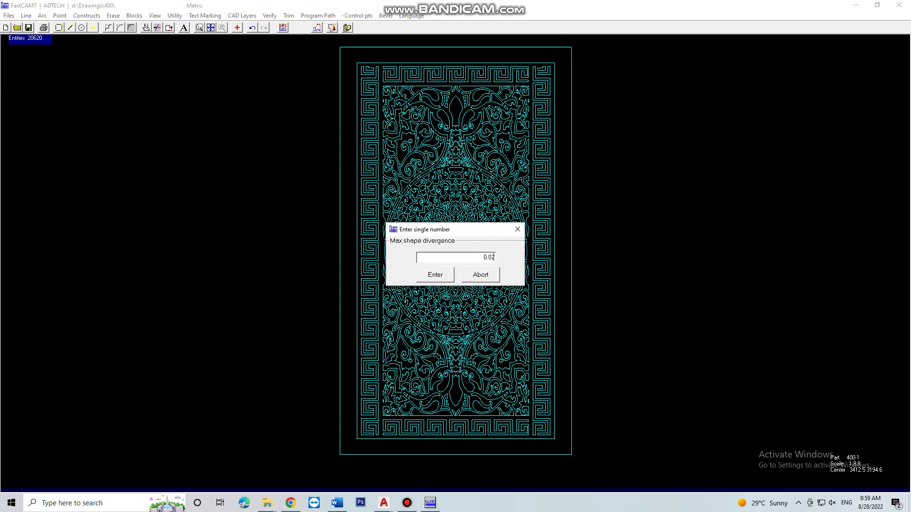
key(Return)
key(Return)
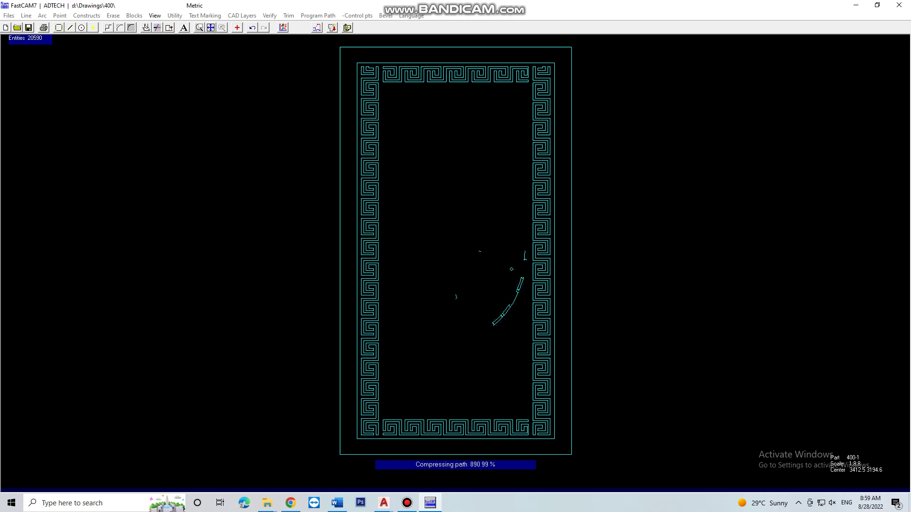
key(Return)
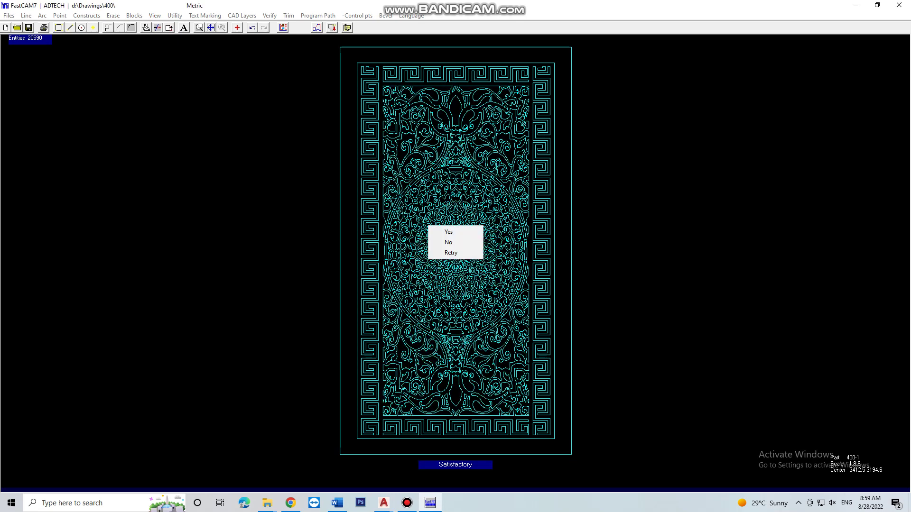
key(Down)
key(Return)
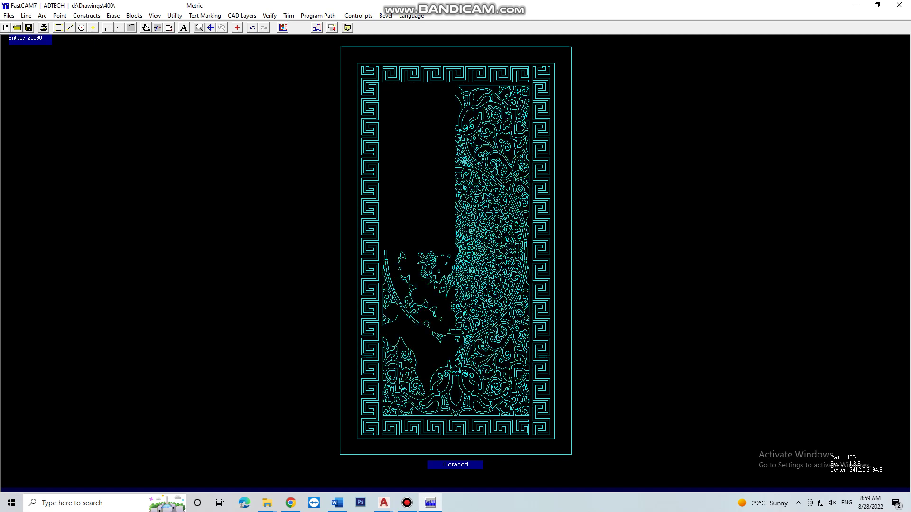
- Run a ninth CAD Compress pass at 0.02 maximum shape divergence without checking against the original, and accept it as satisfactory
click(112, 15)
click(139, 120)
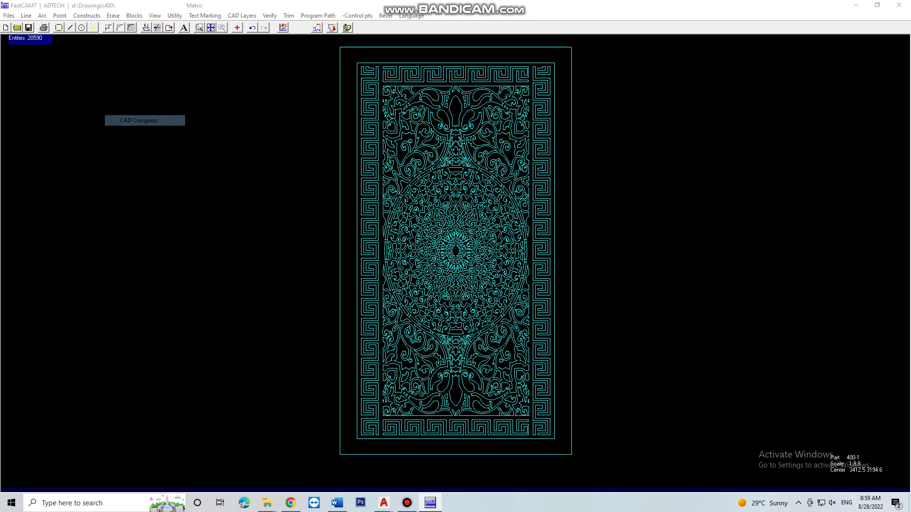
key(Return)
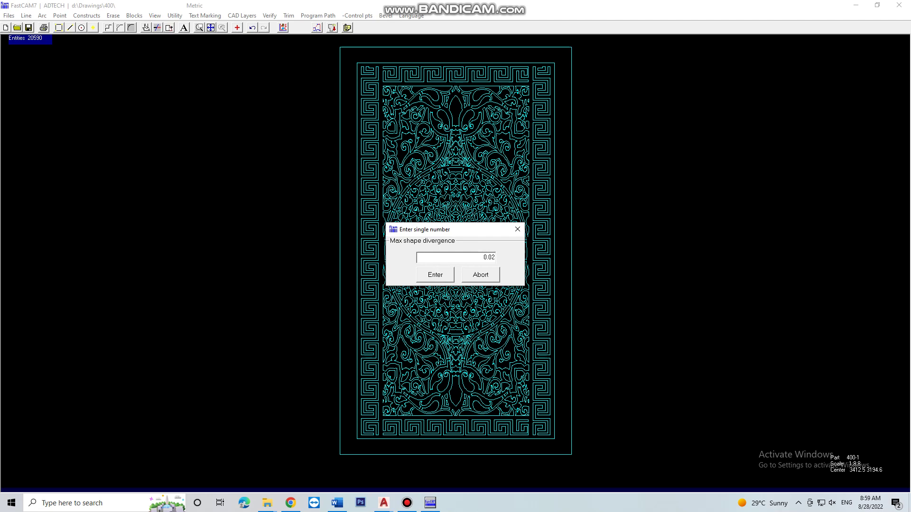
key(Return)
key(Return)
key(Return)
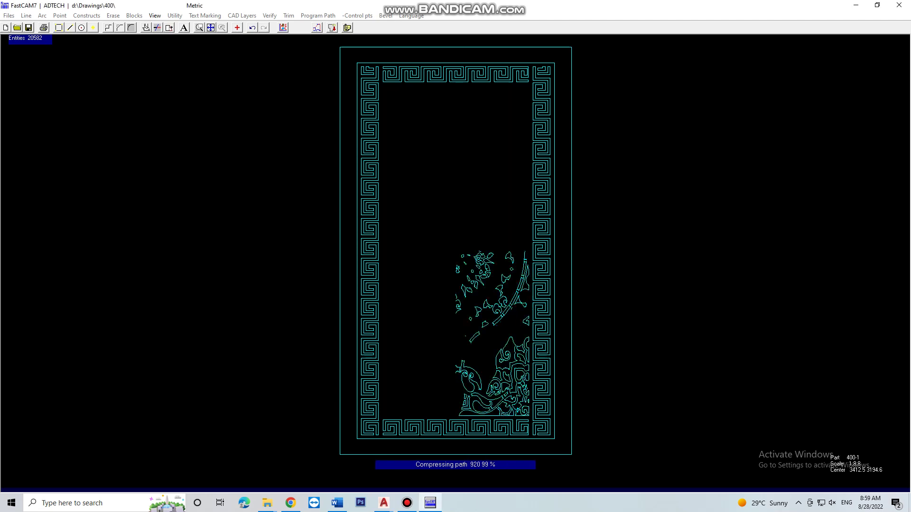
key(Return)
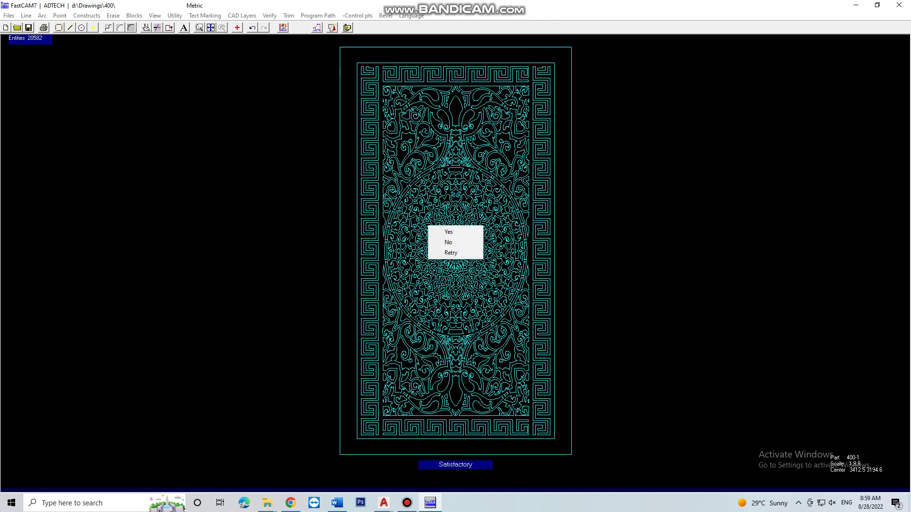
click(446, 232)
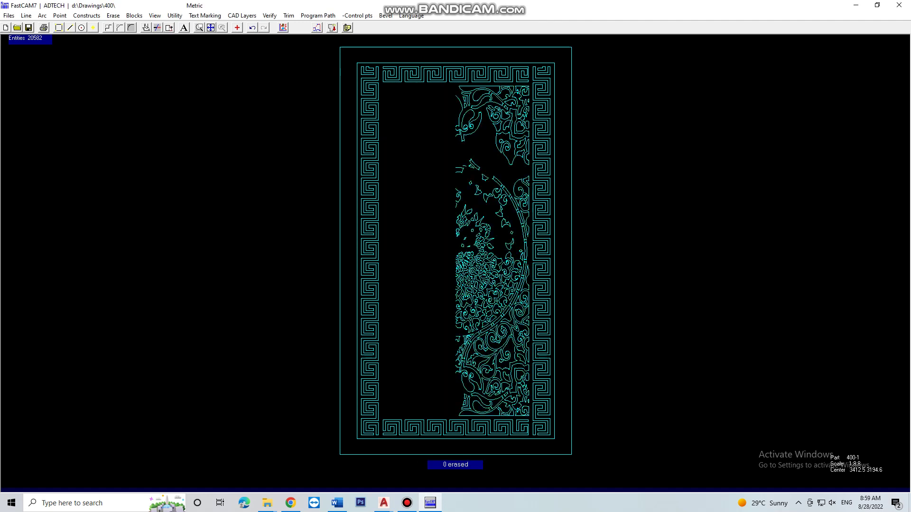
- Run a tenth CAD Compress pass with arcs included, skip the check against the original, and accept the result
click(112, 15)
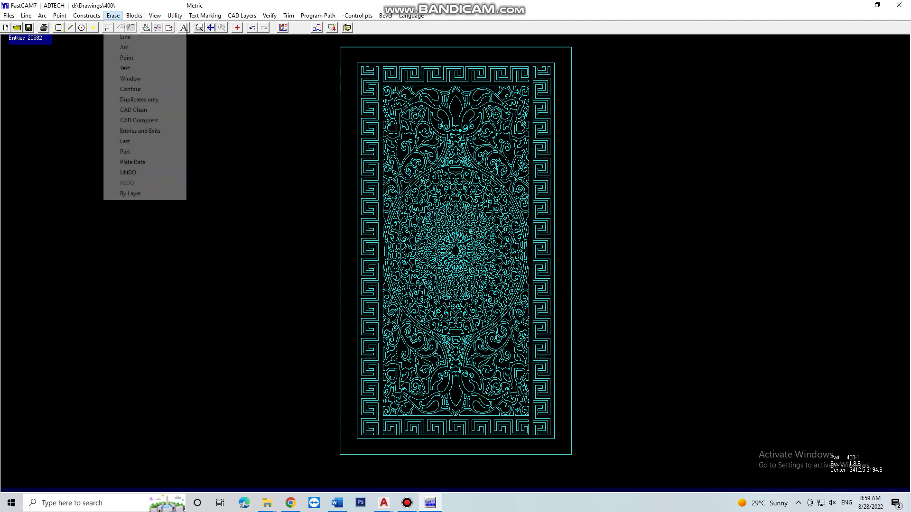
click(144, 120)
key(Return)
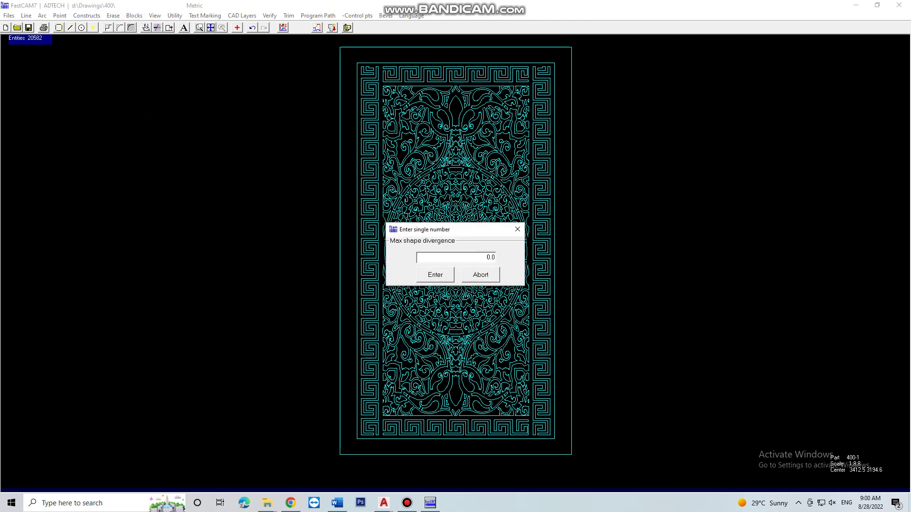
key(Return)
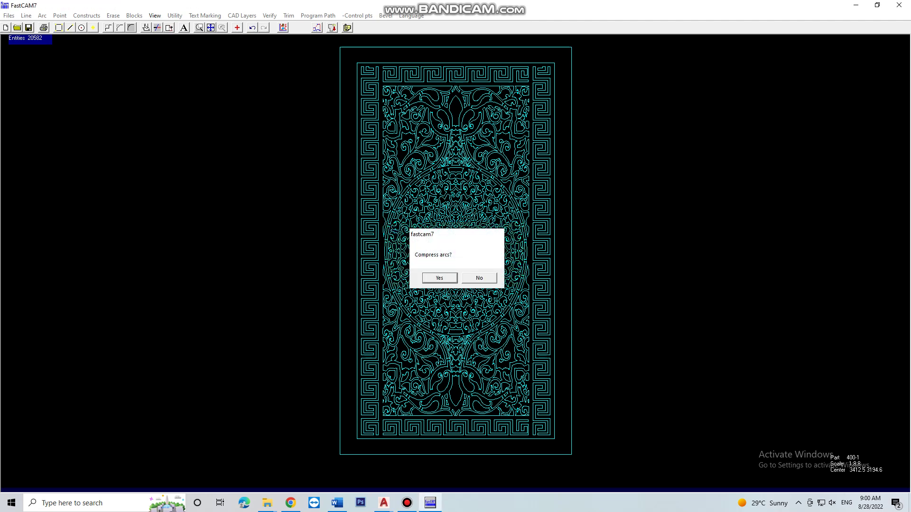
key(Return)
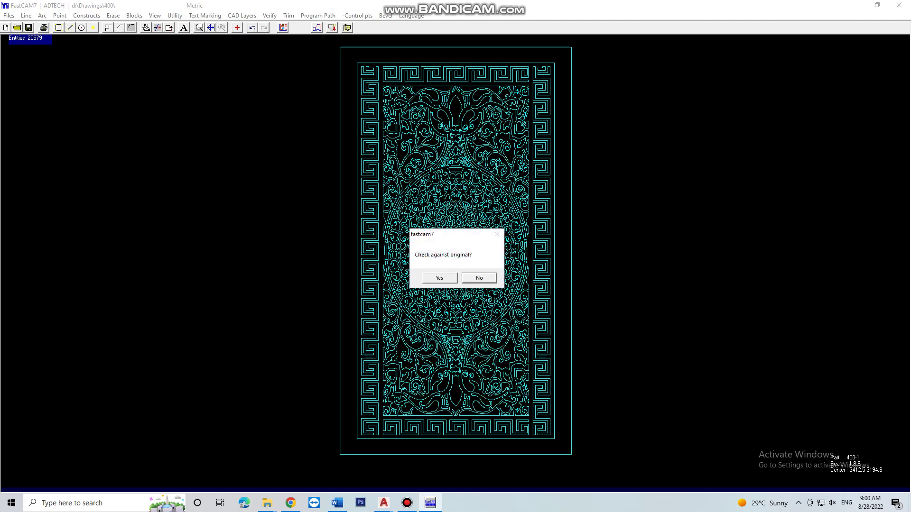
key(Return)
key(Return)
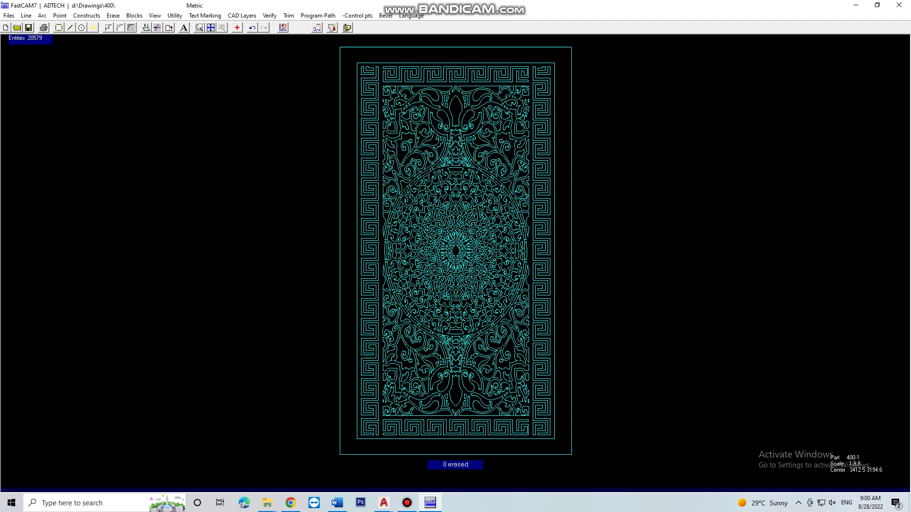
- Run an eleventh CAD Compress pass at 0.02 maximum shape divergence, decline the original check, and accept the result
click(112, 15)
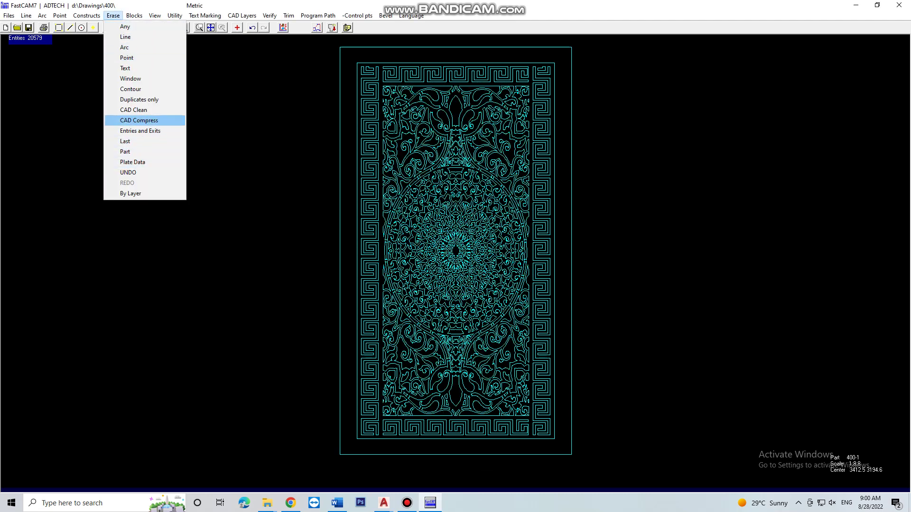
click(144, 120)
key(Return)
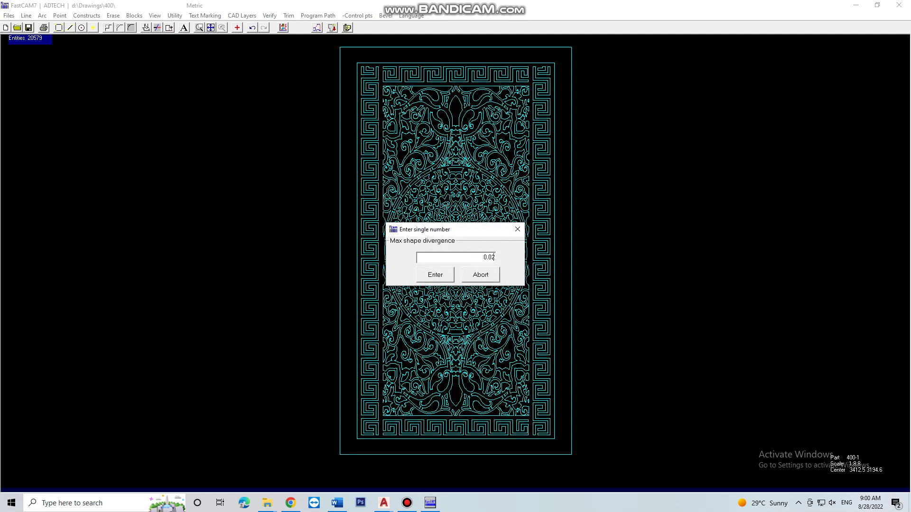
key(Return)
key(Return)
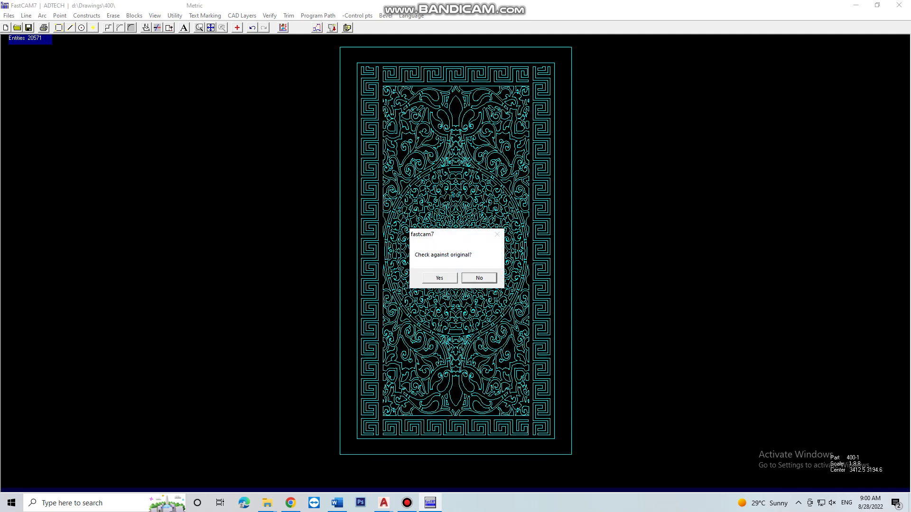
key(Return)
key(Up)
key(Return)
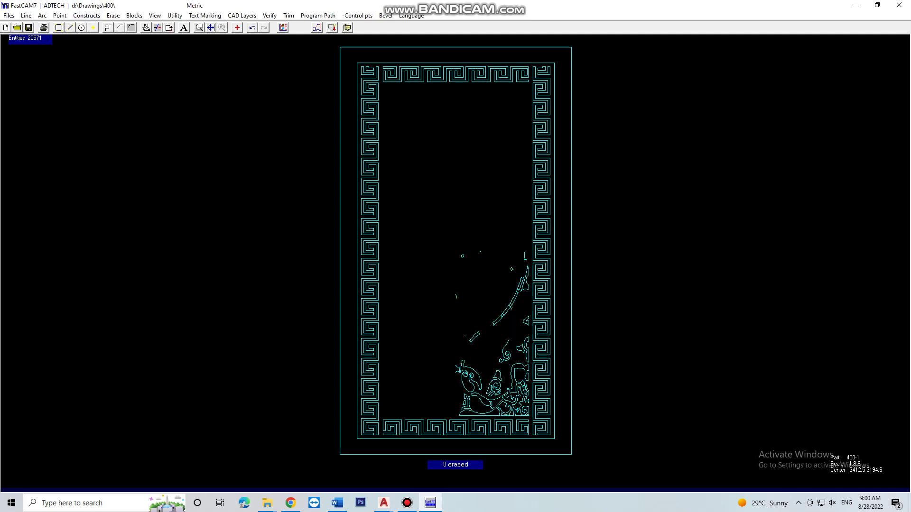
- Compress the panel geometry a twelfth time with a maximum shape divergence of 0.02, accepting the result without the original check
click(112, 15)
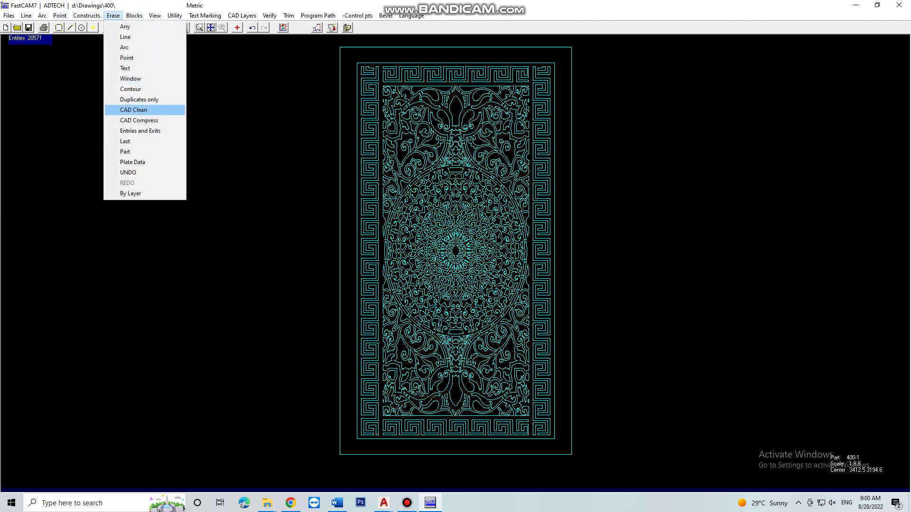
key(Return)
key(Return)
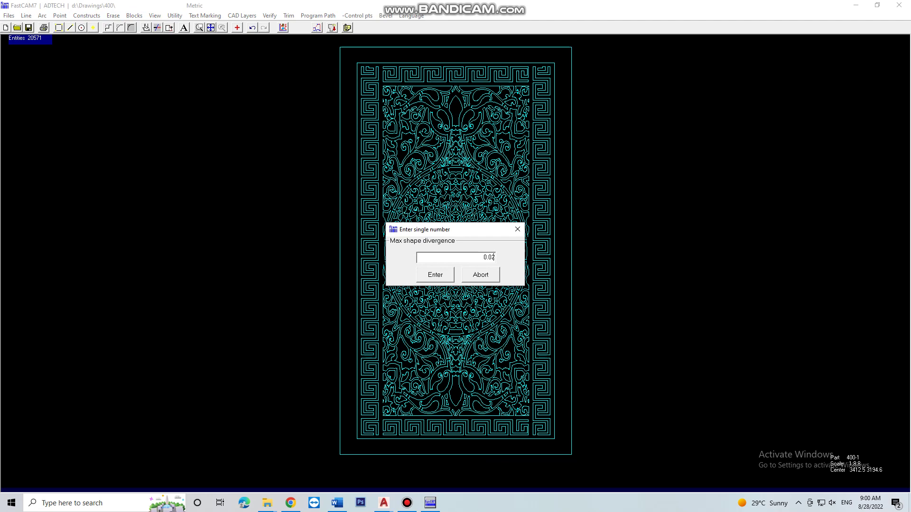
text(0.02)
key(Return)
key(Return)
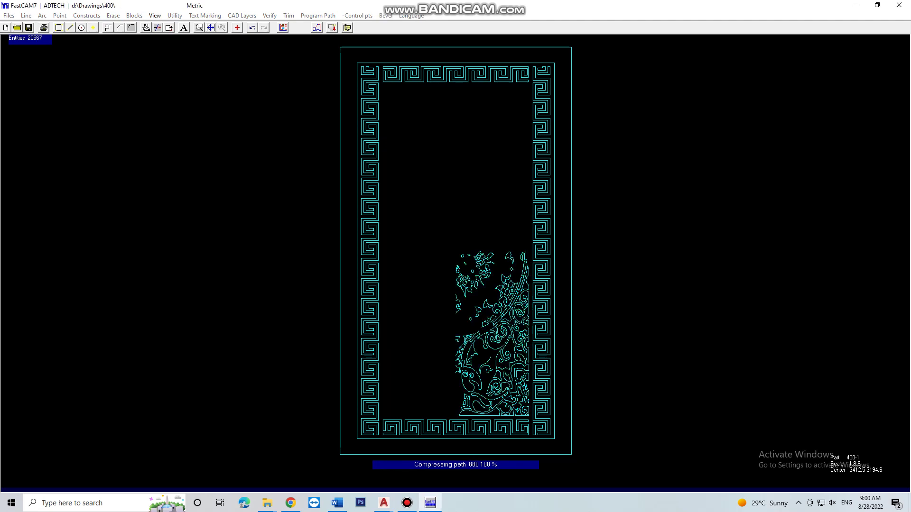
key(Return)
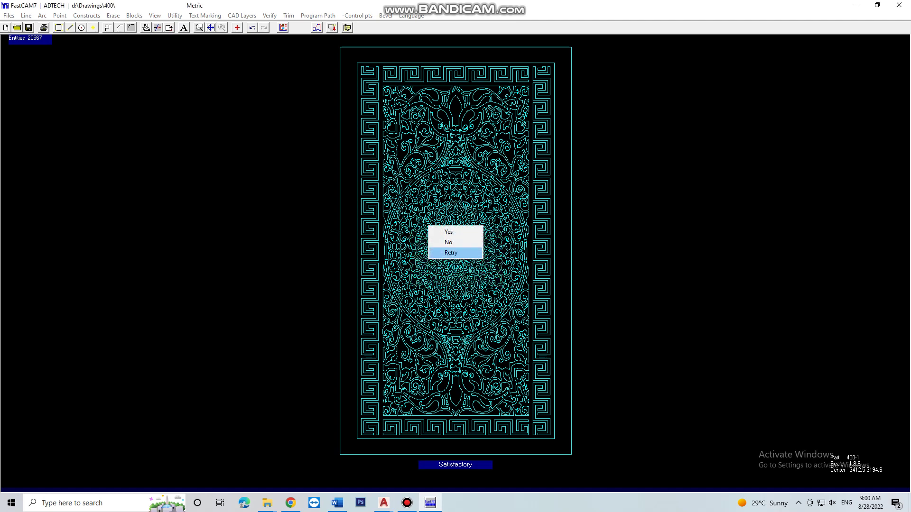
key(Down)
key(Return)
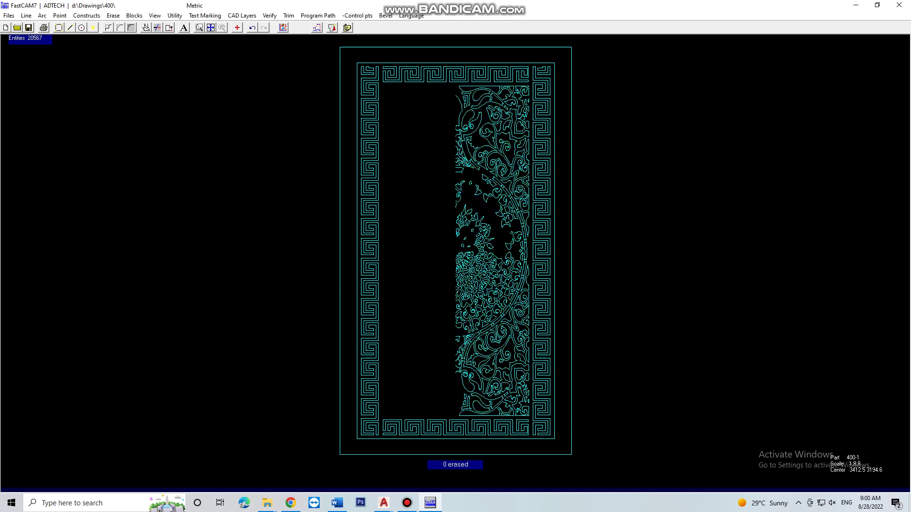
- Run a thirteenth CAD Compress pass at 0.02 maximum shape divergence, compressing arcs and accepting the result without the original check
key(alt+e)
key(Down)
key(Down)
key(Down)
key(Down)
key(Down)
key(Down)
key(Down)
key(Down)
key(Return)
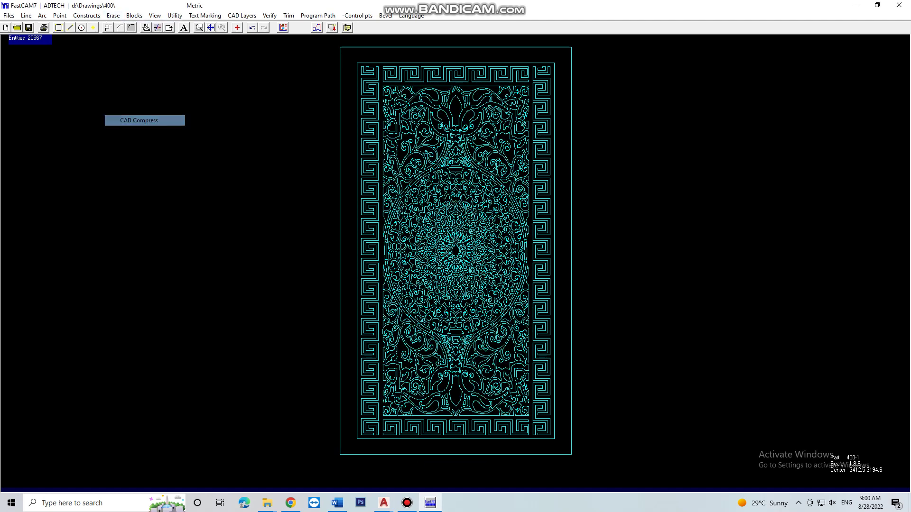
key(y)
key(Return)
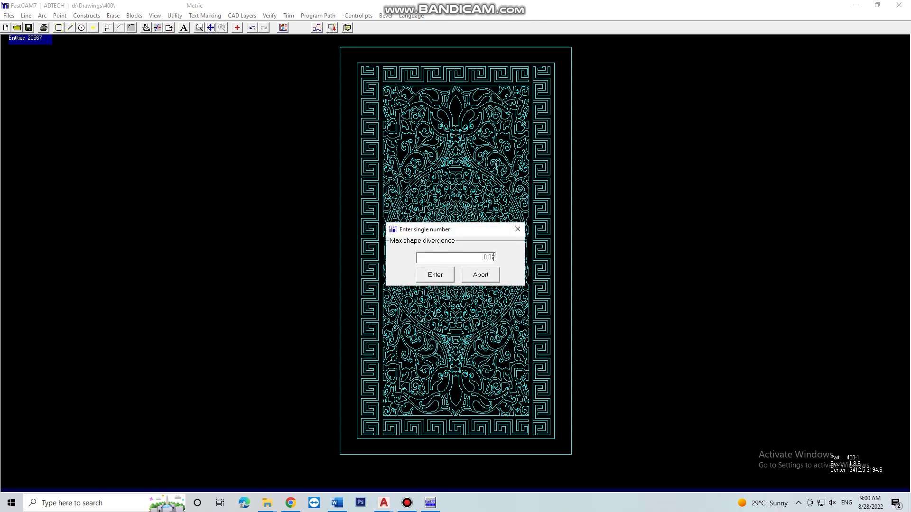
text(0.02)
key(Return)
key(y)
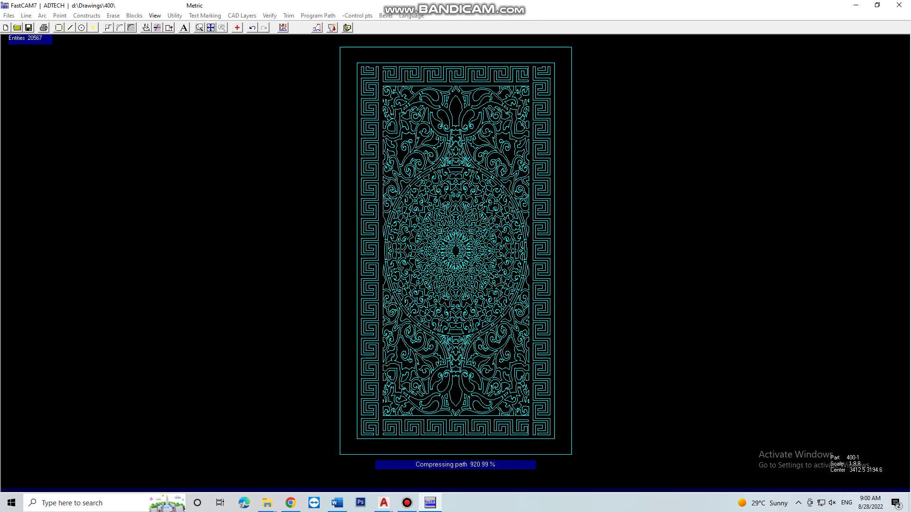
key(n)
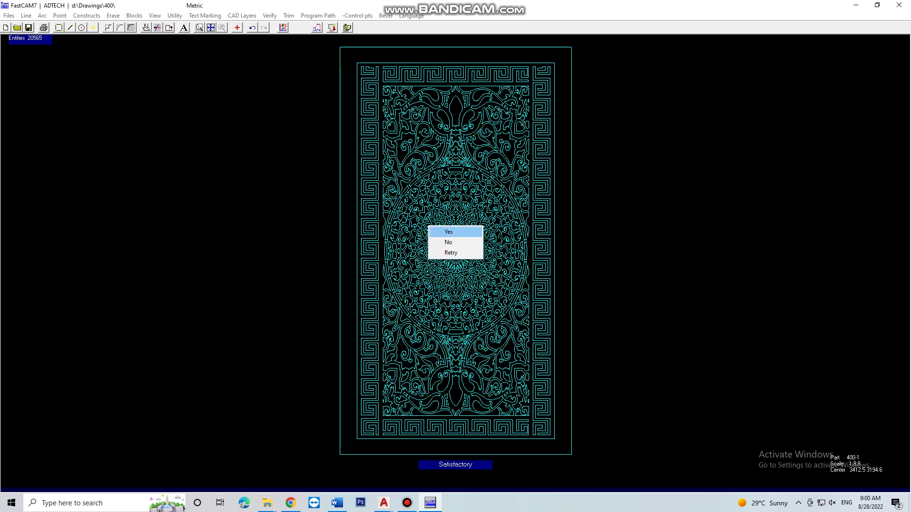
click(447, 232)
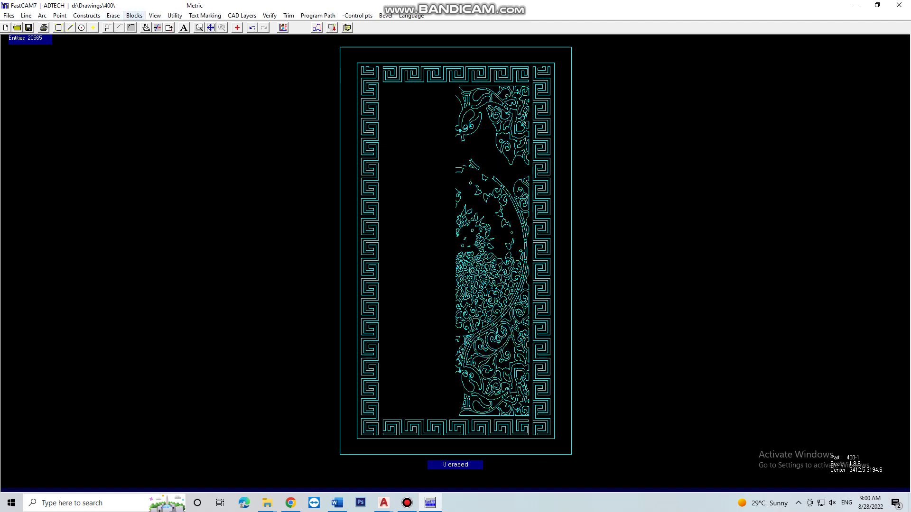
- Run a fourteenth CAD Compress pass at 0.02 maximum shape divergence, decline the original check, and accept it as satisfactory
click(113, 15)
click(138, 120)
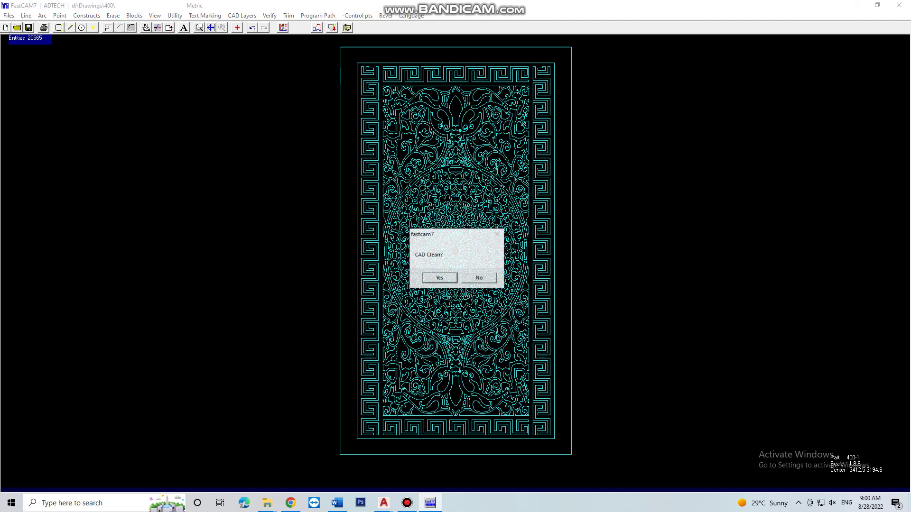
key(y)
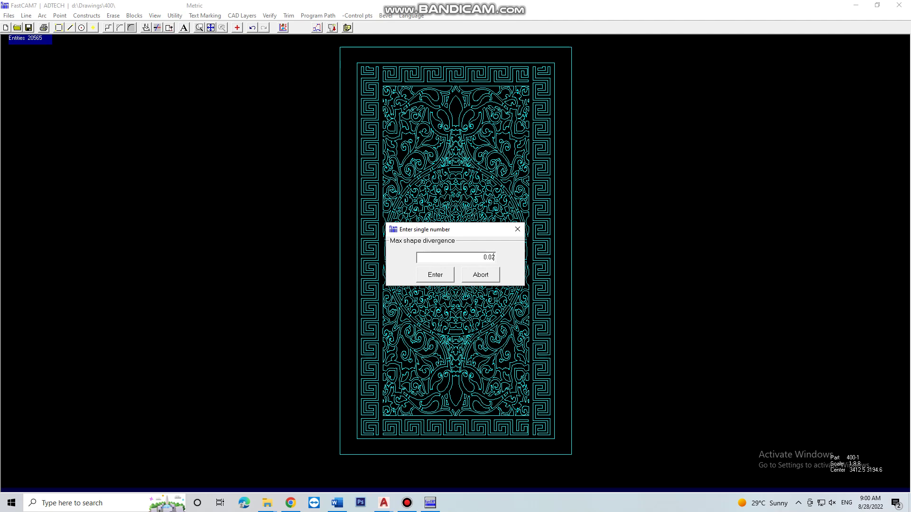
key(Return)
key(y)
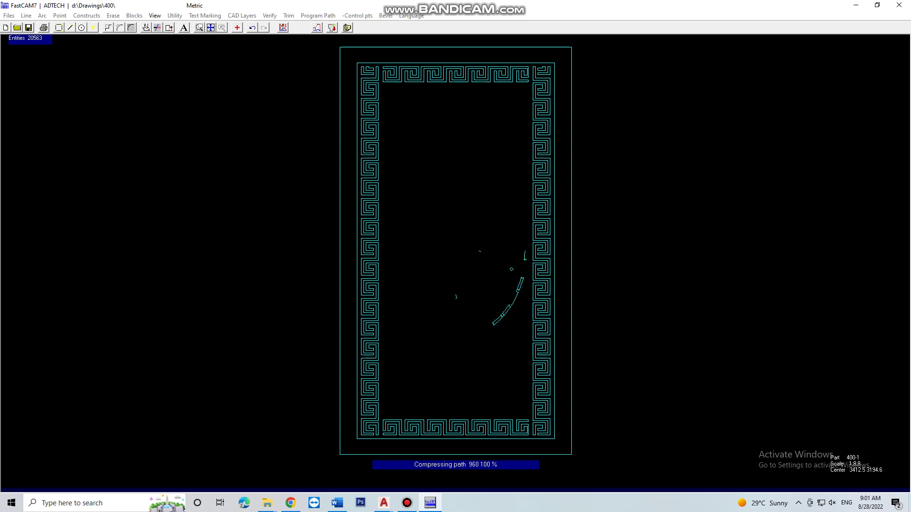
key(Return)
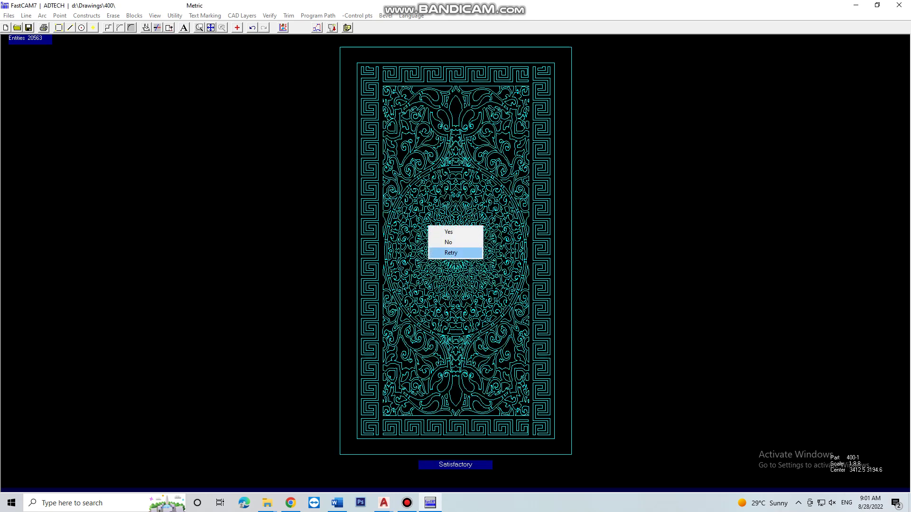
key(y)
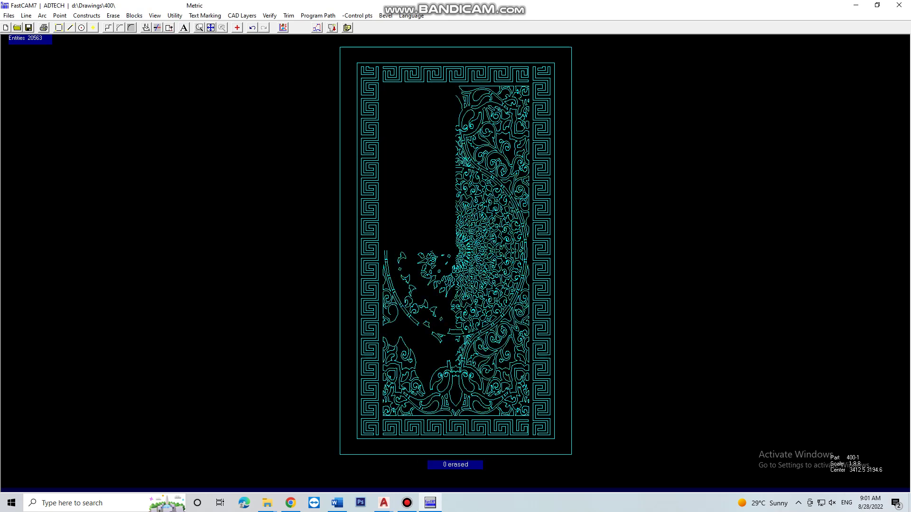
- Compress the panel geometry a fifteenth time at 0.02 maximum shape divergence and accept the result as satisfactory
click(113, 15)
click(113, 16)
click(113, 15)
key(Down)
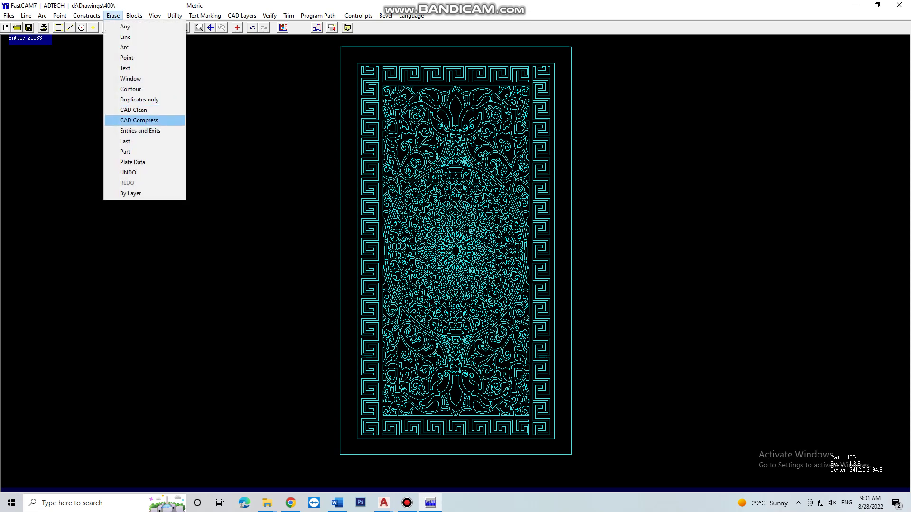
key(Return)
key(Return)
key(Return)
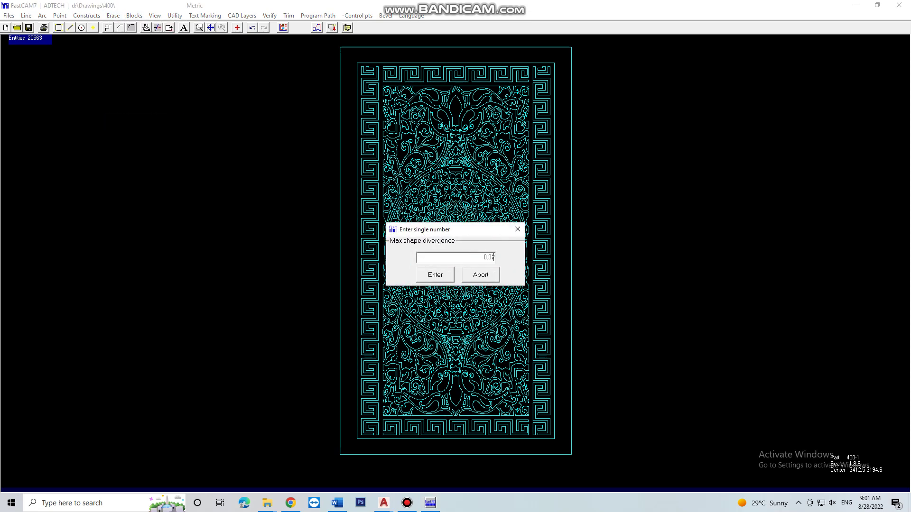
key(Return)
key(Return)
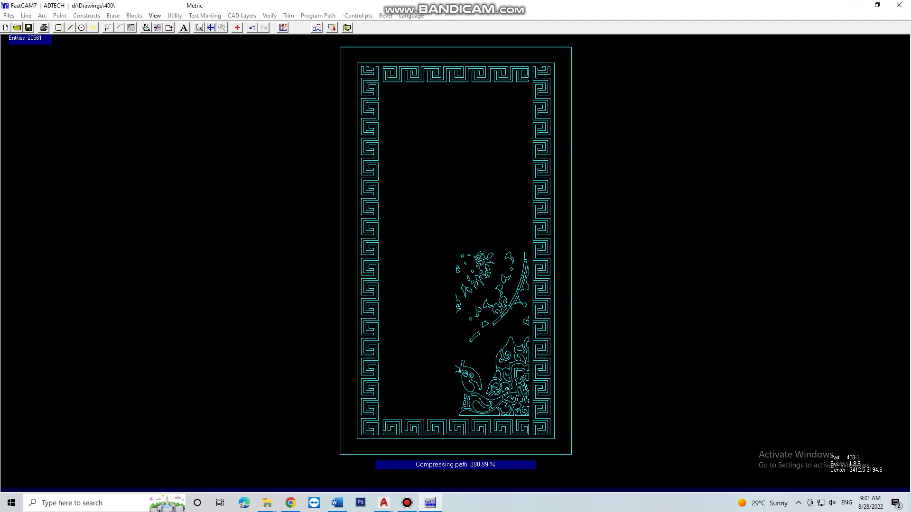
key(Return)
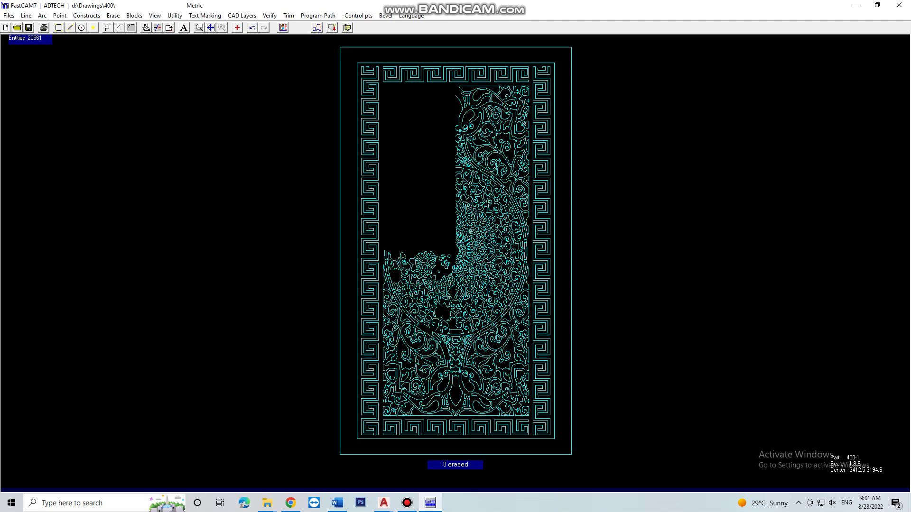
- Try a sixteenth CAD Compress pass on the panel geometry without checking against the original
click(112, 15)
click(144, 120)
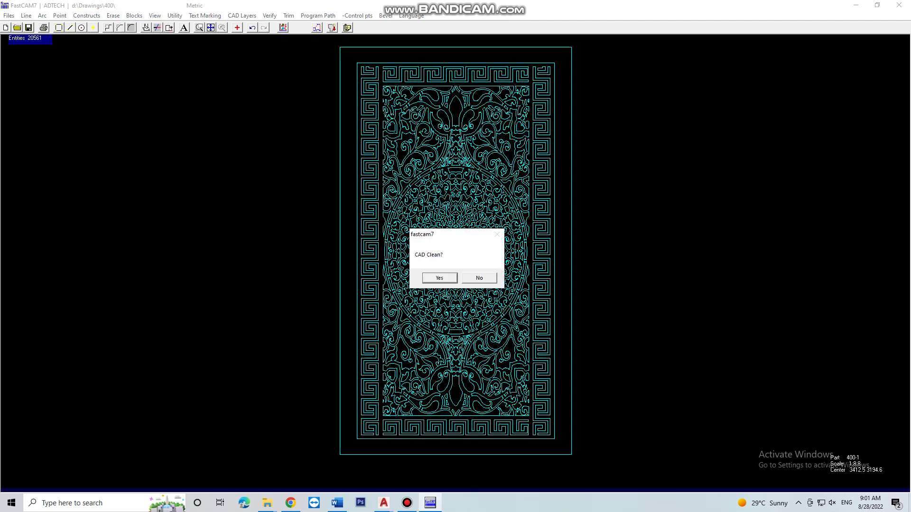
key(Return)
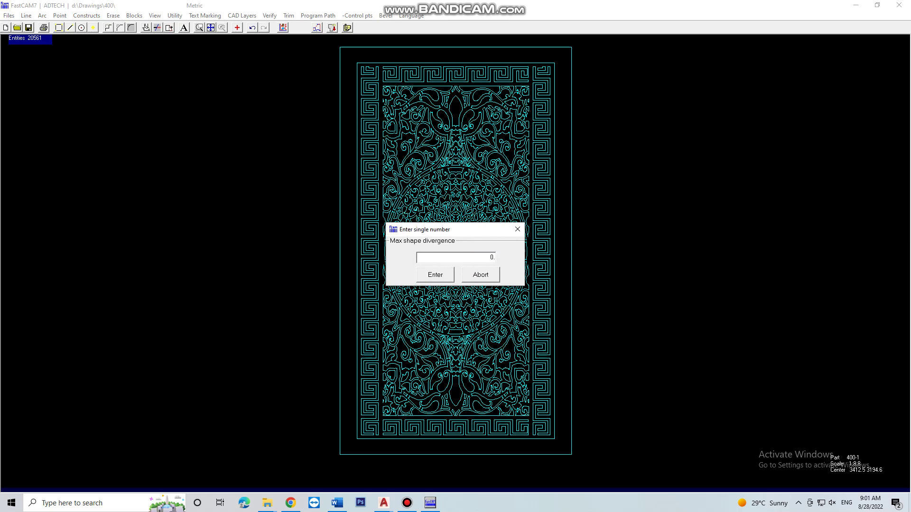
key(Return)
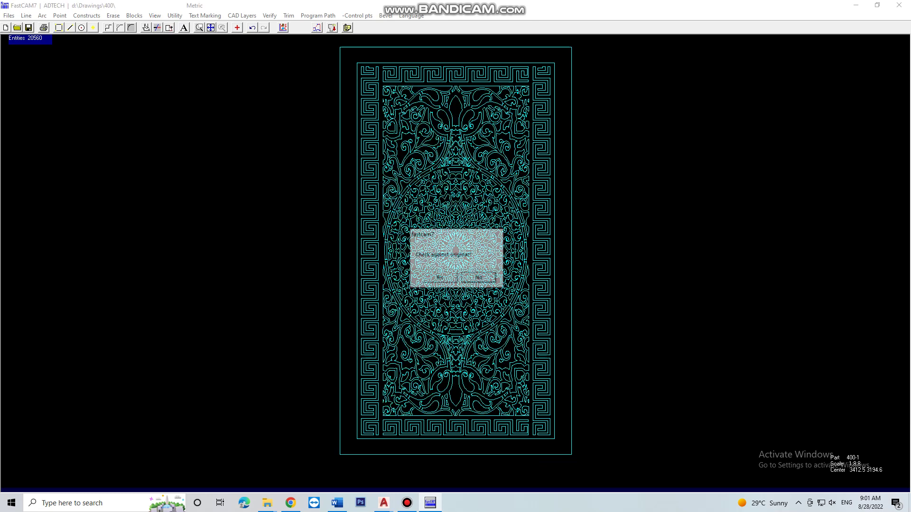
key(Return)
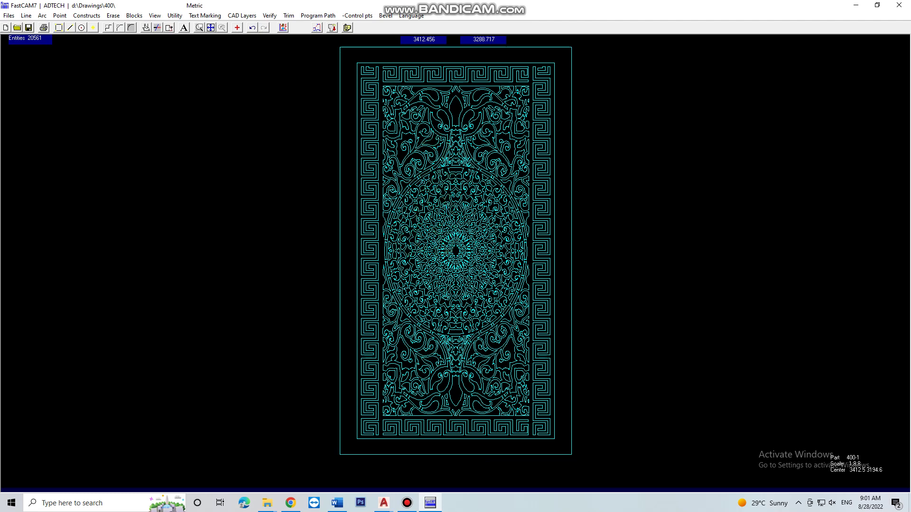
- Run a seventeenth CAD Compress pass with CAD Clean on the panel geometry, decline the original check, and accept the result as satisfactory
click(112, 15)
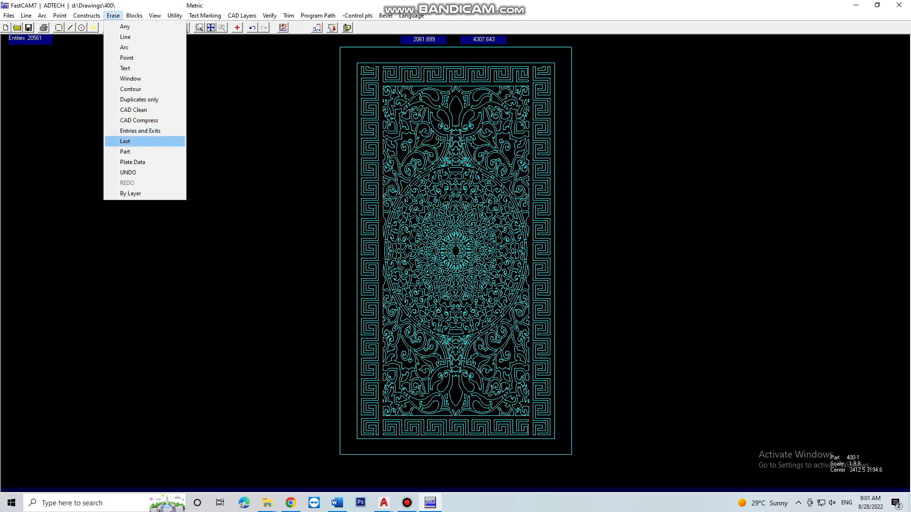
click(138, 120)
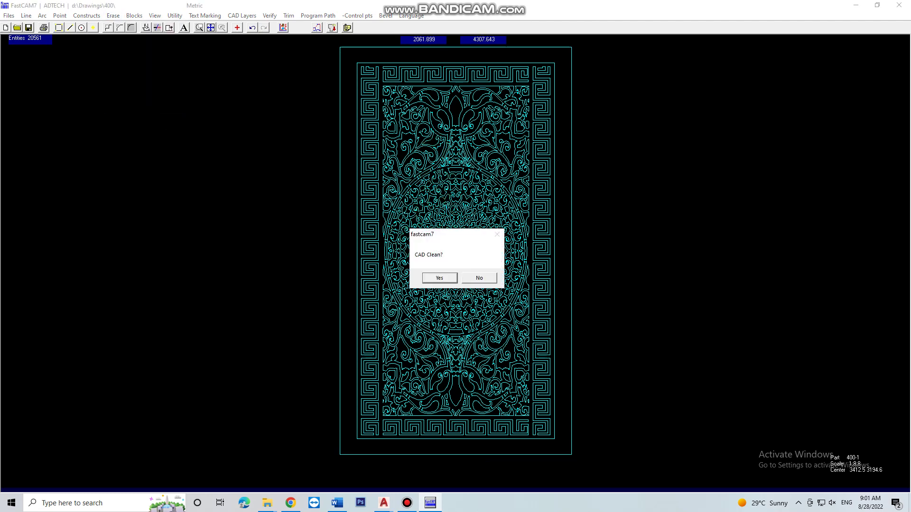
key(Return)
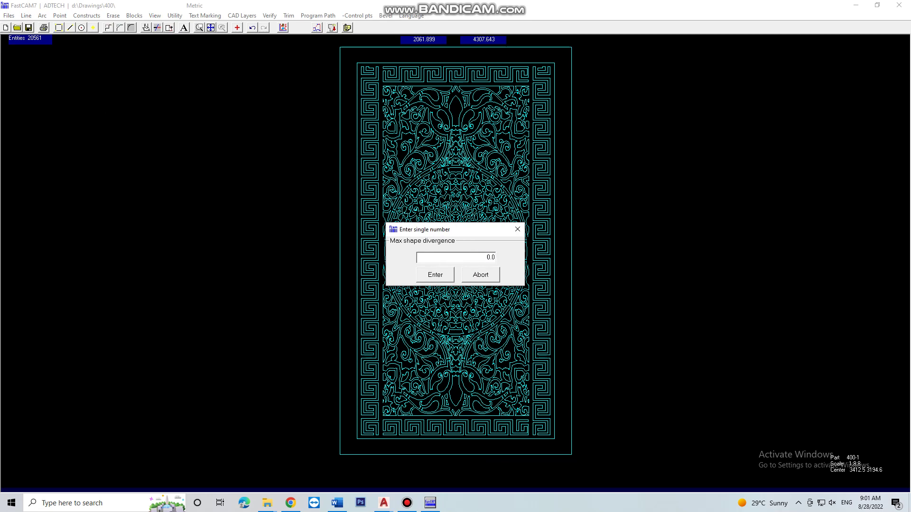
click(433, 274)
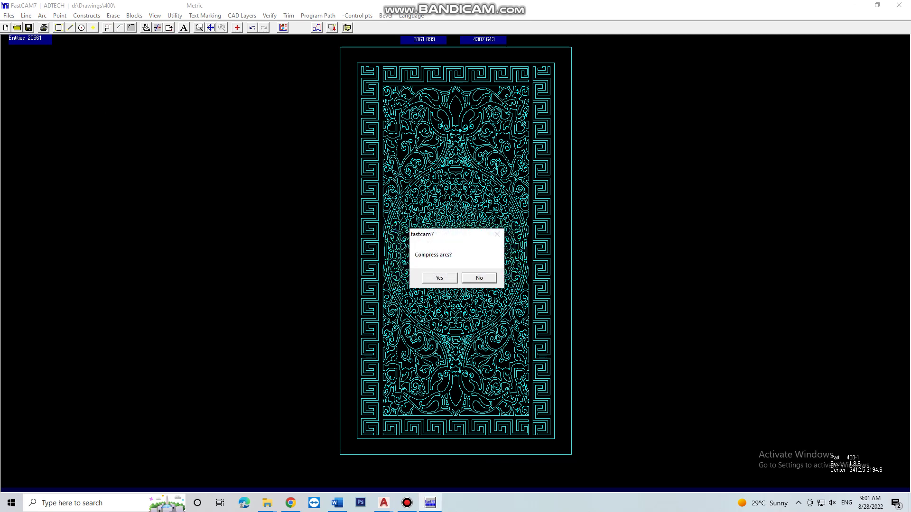
key(Return)
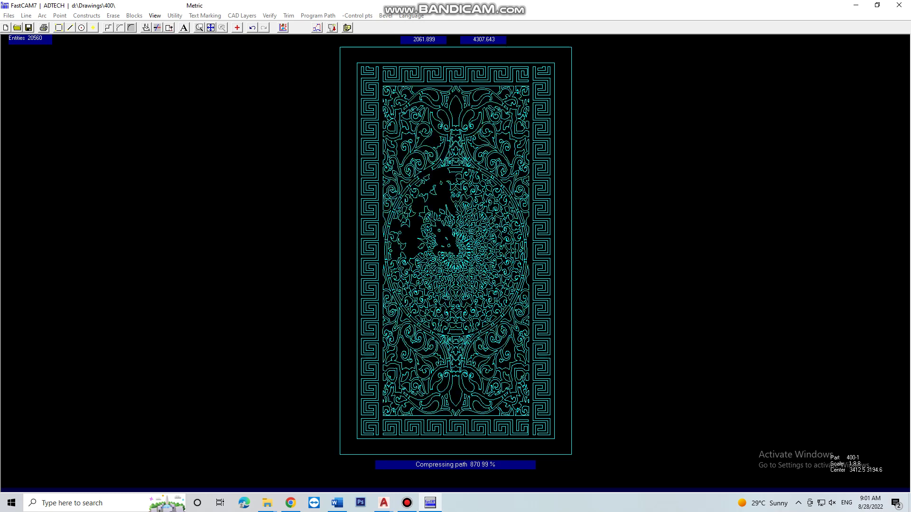
key(Return)
key(Return)
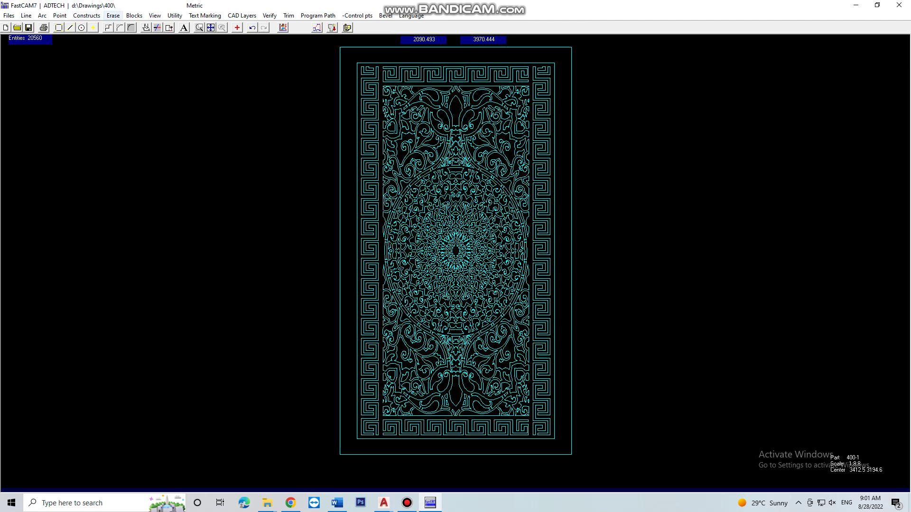
- Run an eighteenth CAD Compress pass with CAD Clean on the panel geometry at 0.02 maximum shape divergence
click(112, 15)
click(139, 120)
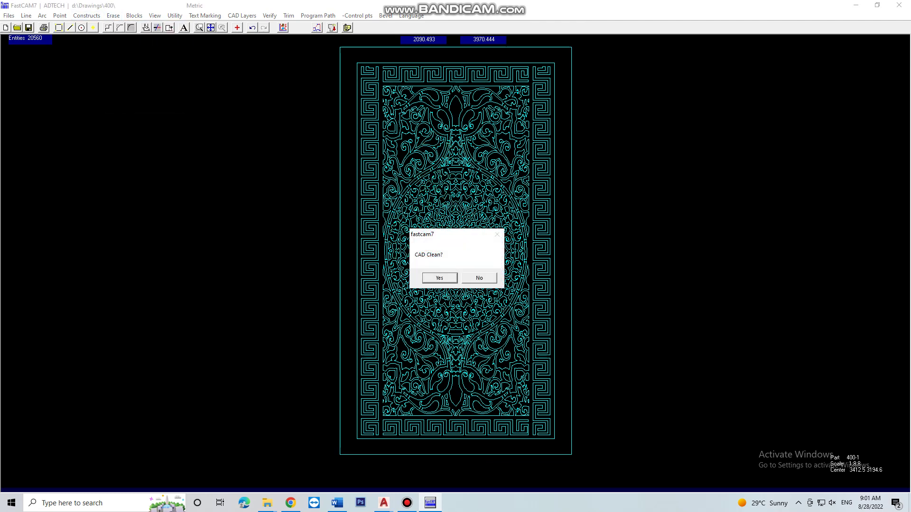
key(Return)
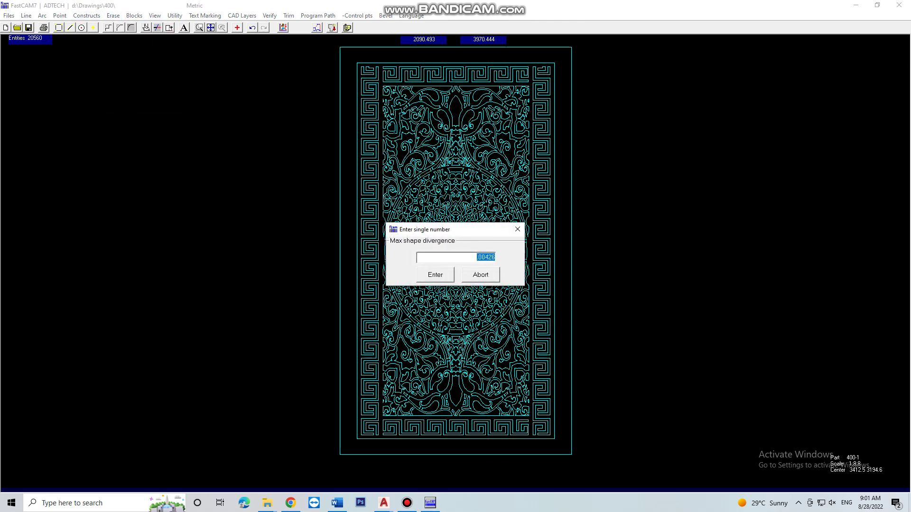
text(0.03)
key(Return)
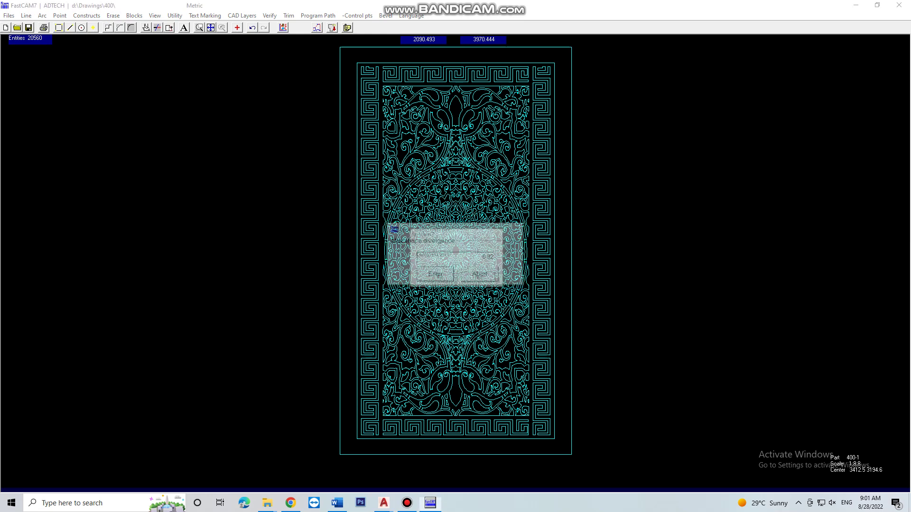
key(Return)
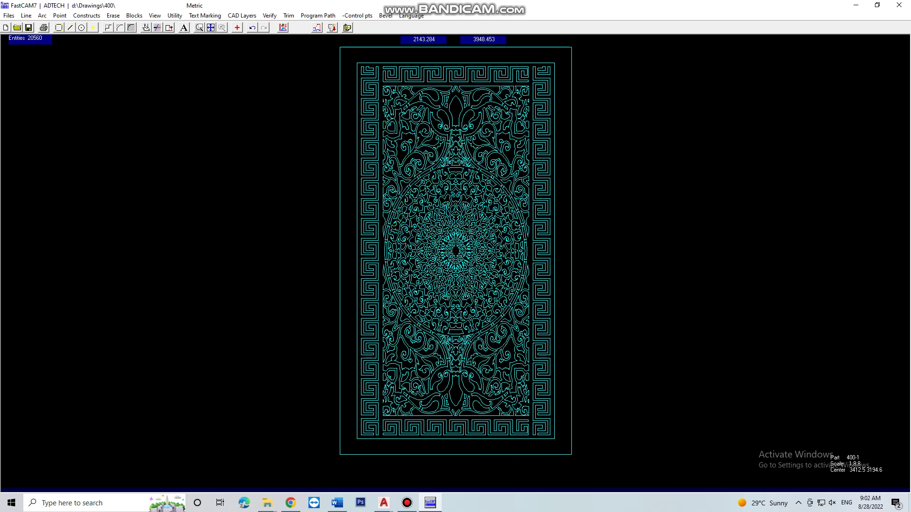
- Compress the panel geometry a nineteenth time with CAD Clean, skip the original check, and accept the result as satisfactory
click(113, 15)
click(137, 120)
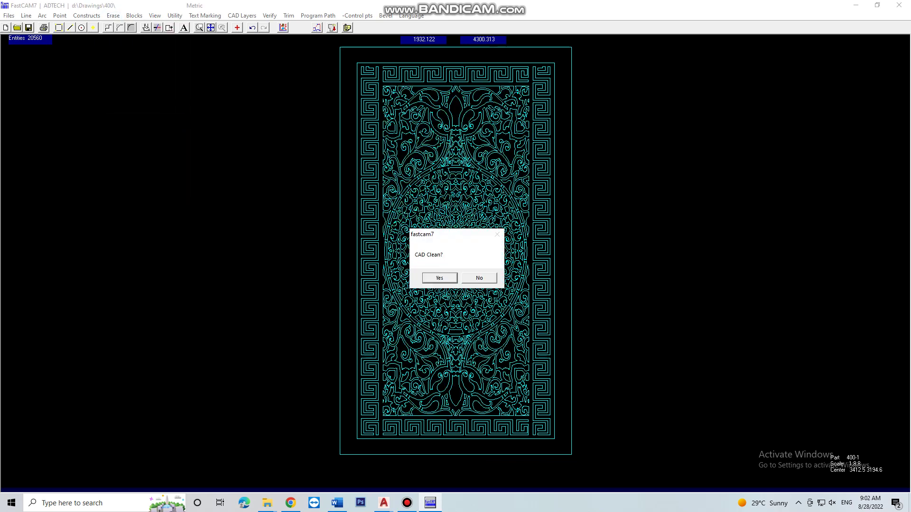
click(440, 278)
key(Return)
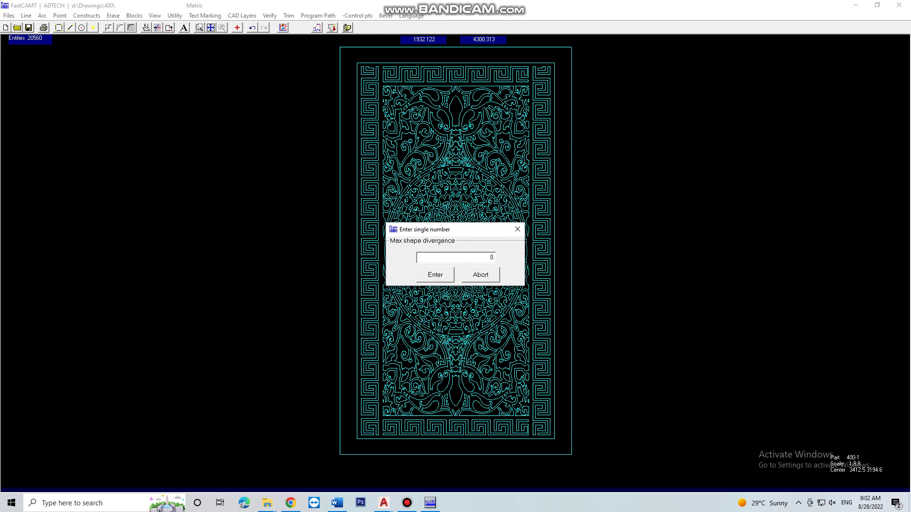
key(Return)
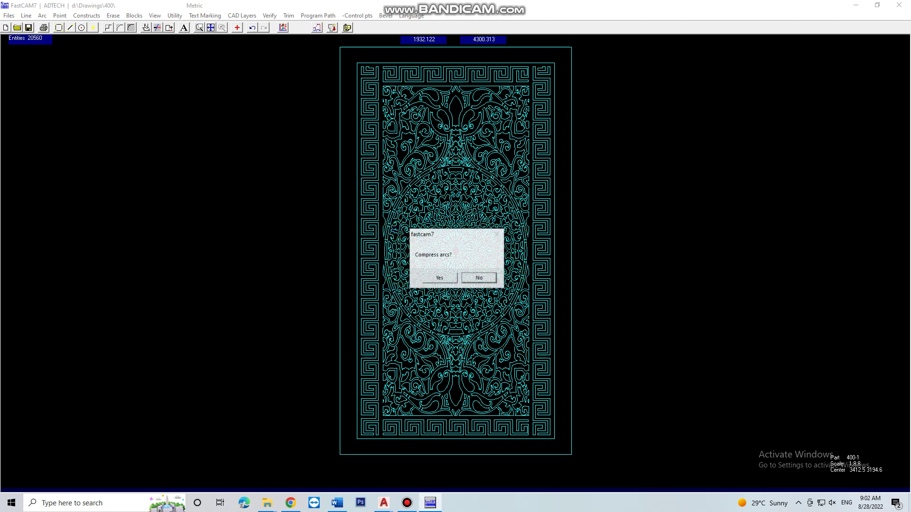
key(Return)
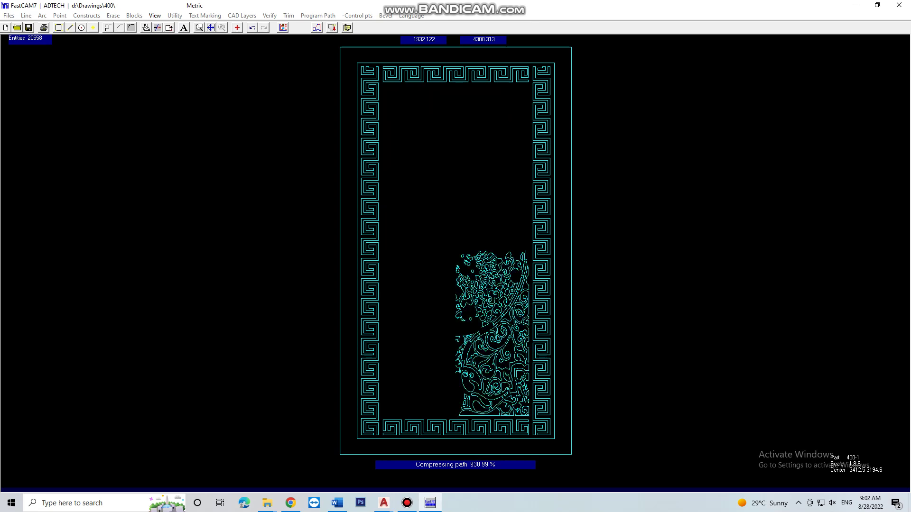
key(Return)
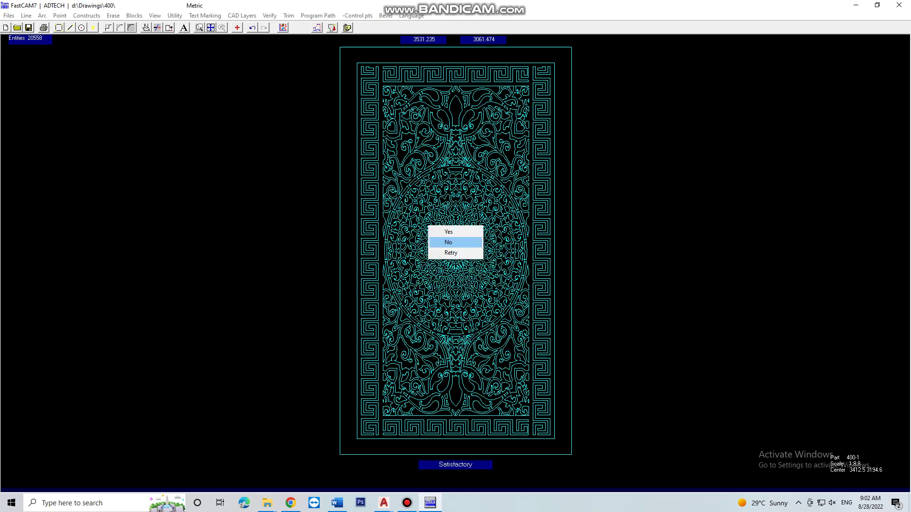
key(Up)
key(Return)
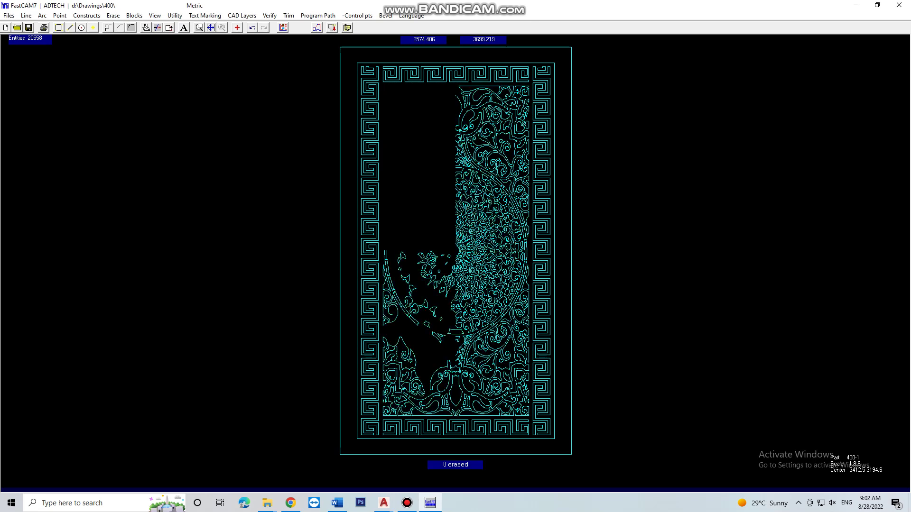